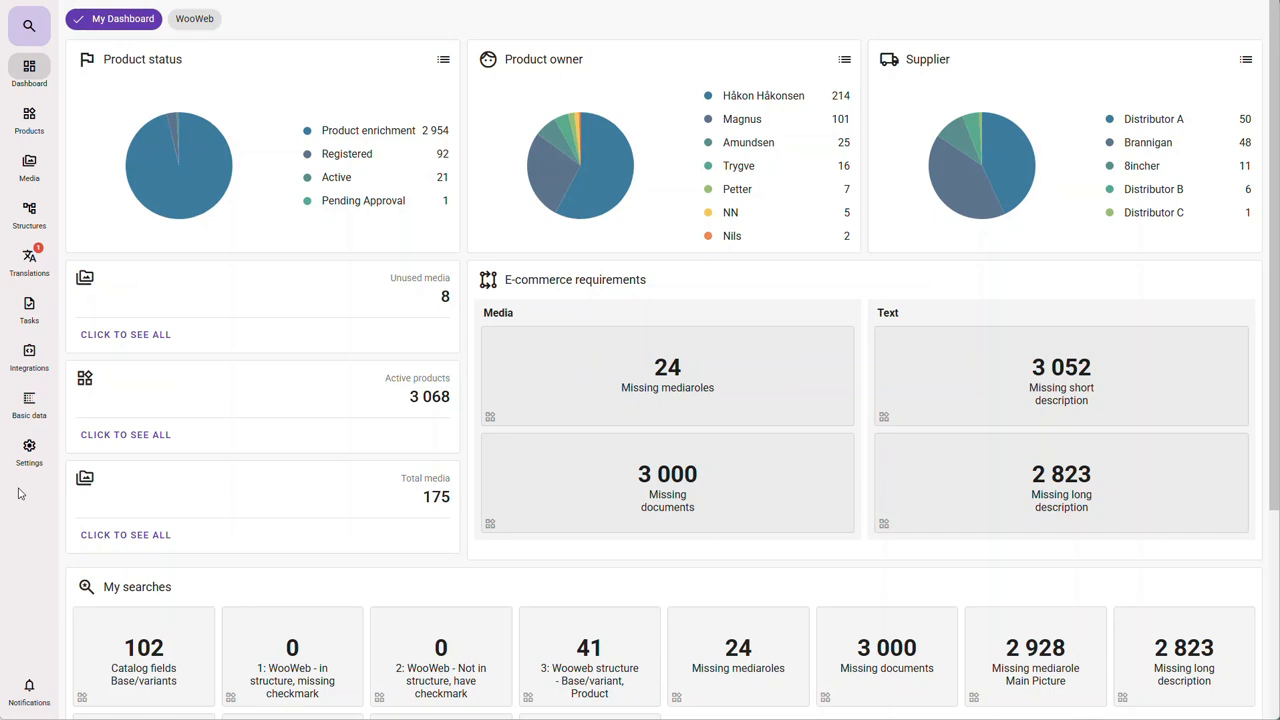
- Upload an Excel file through the Product Excel import to open its column mapping
click(29, 354)
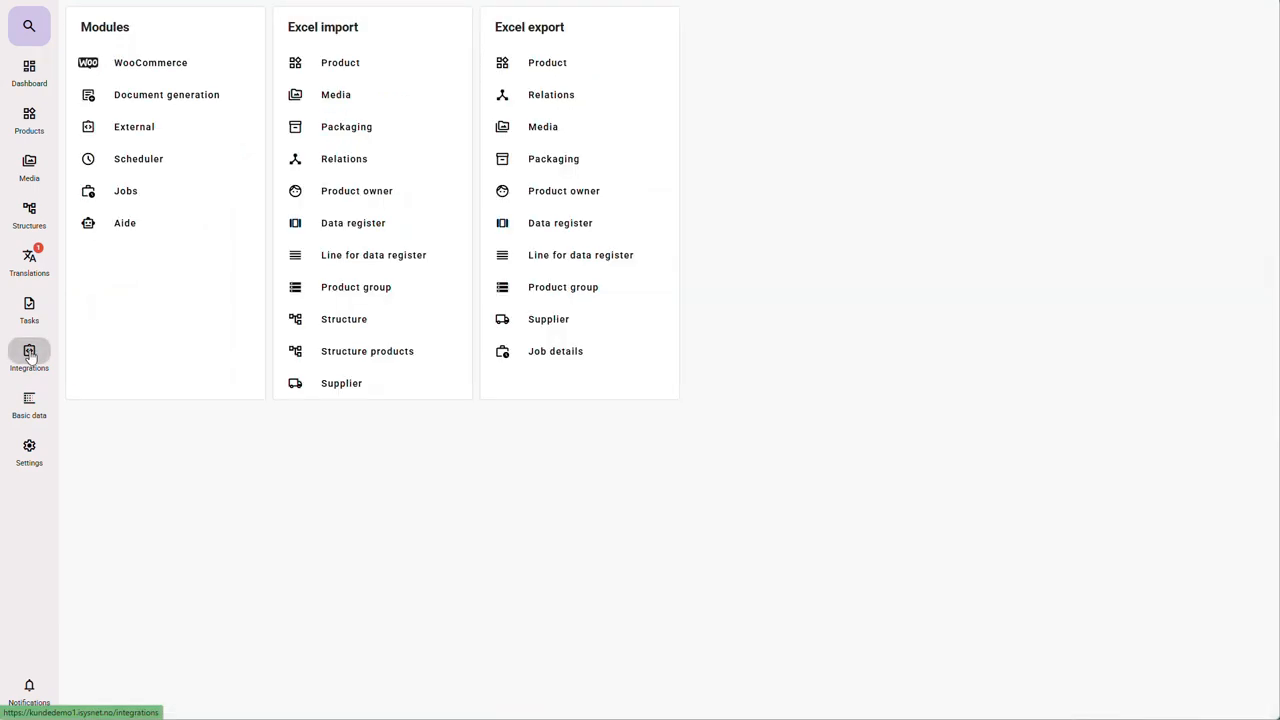
click(347, 75)
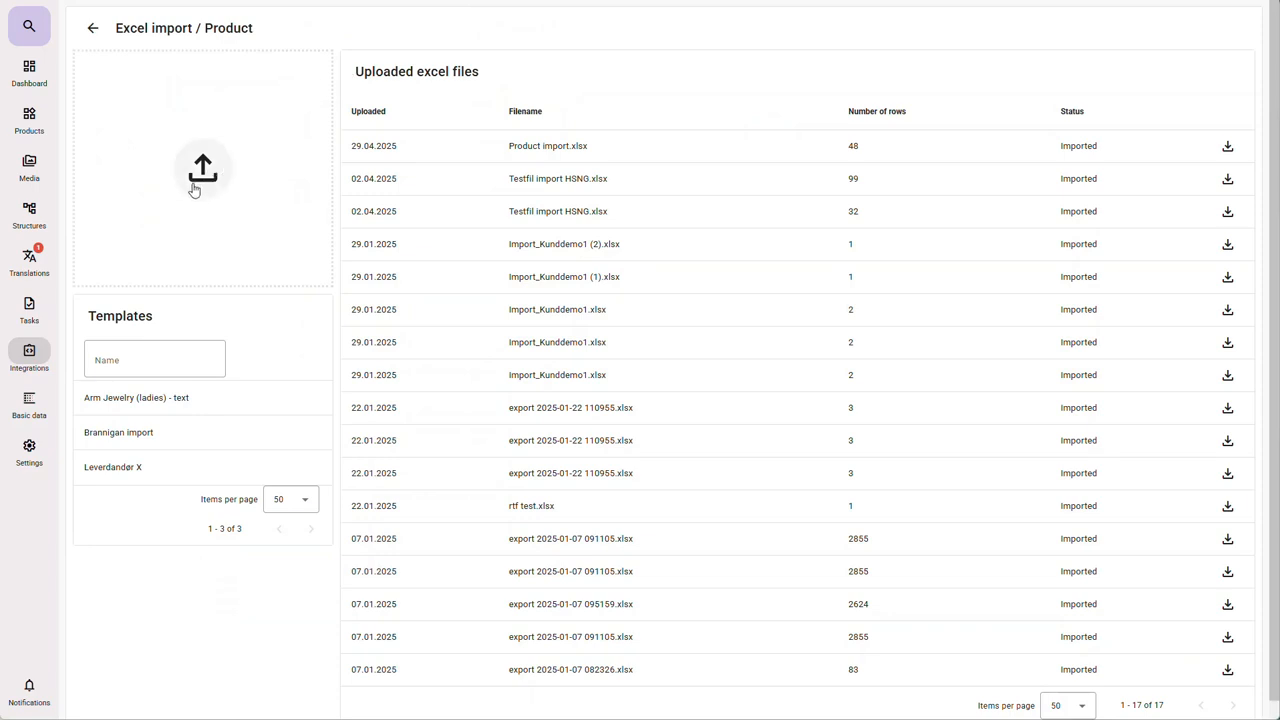
click(202, 170)
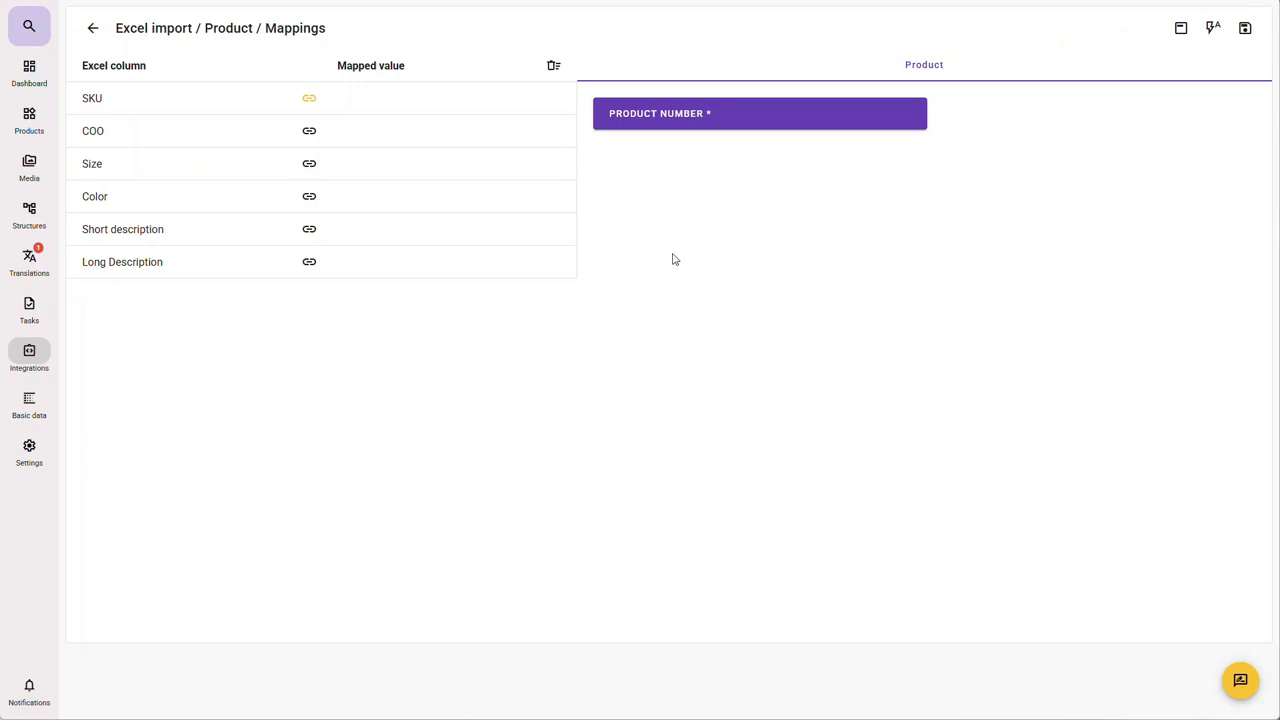
- Map the SKU column to Product number and the COO column to the attribute Country of Origin (Brand)
click(659, 127)
click(1138, 77)
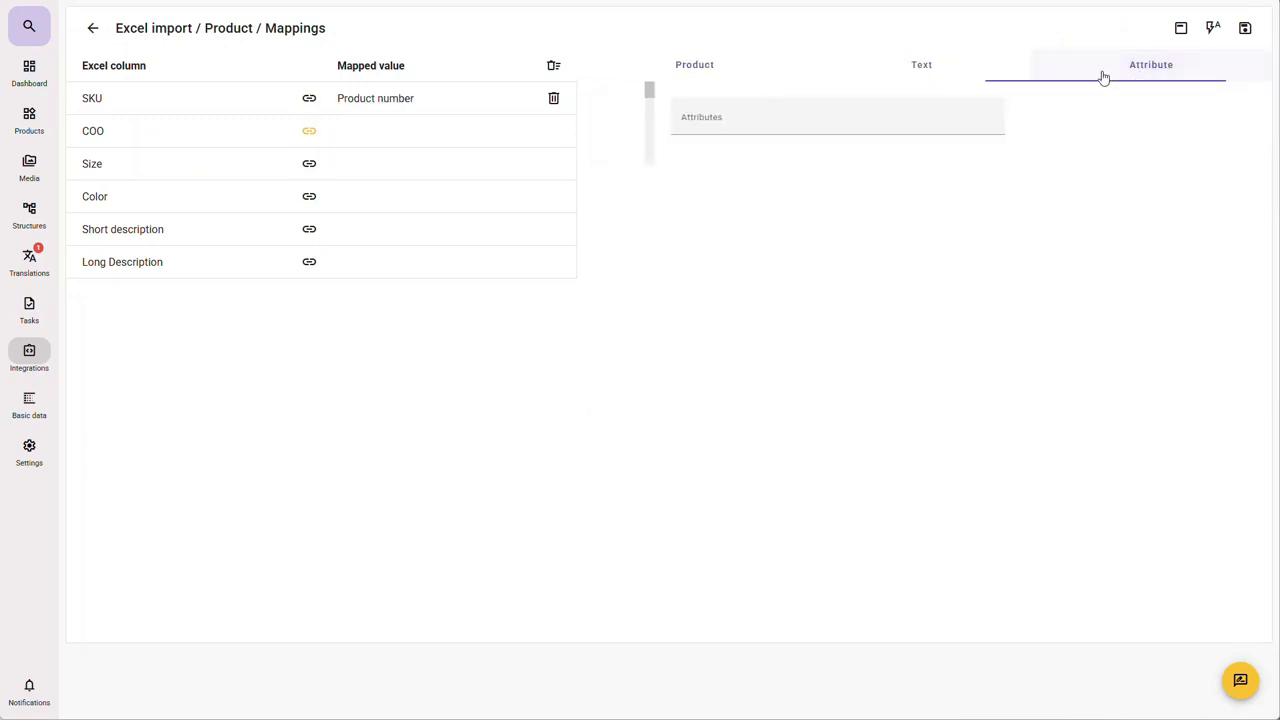
click(810, 114)
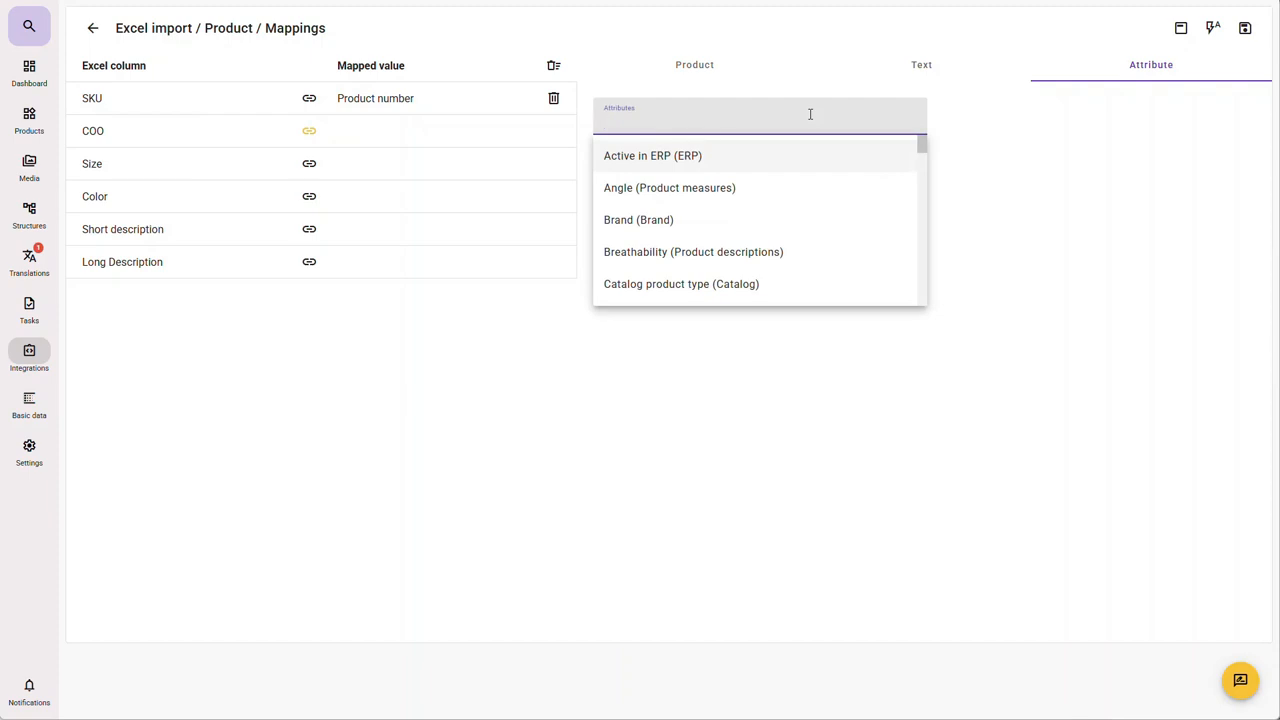
text(co)
click(715, 157)
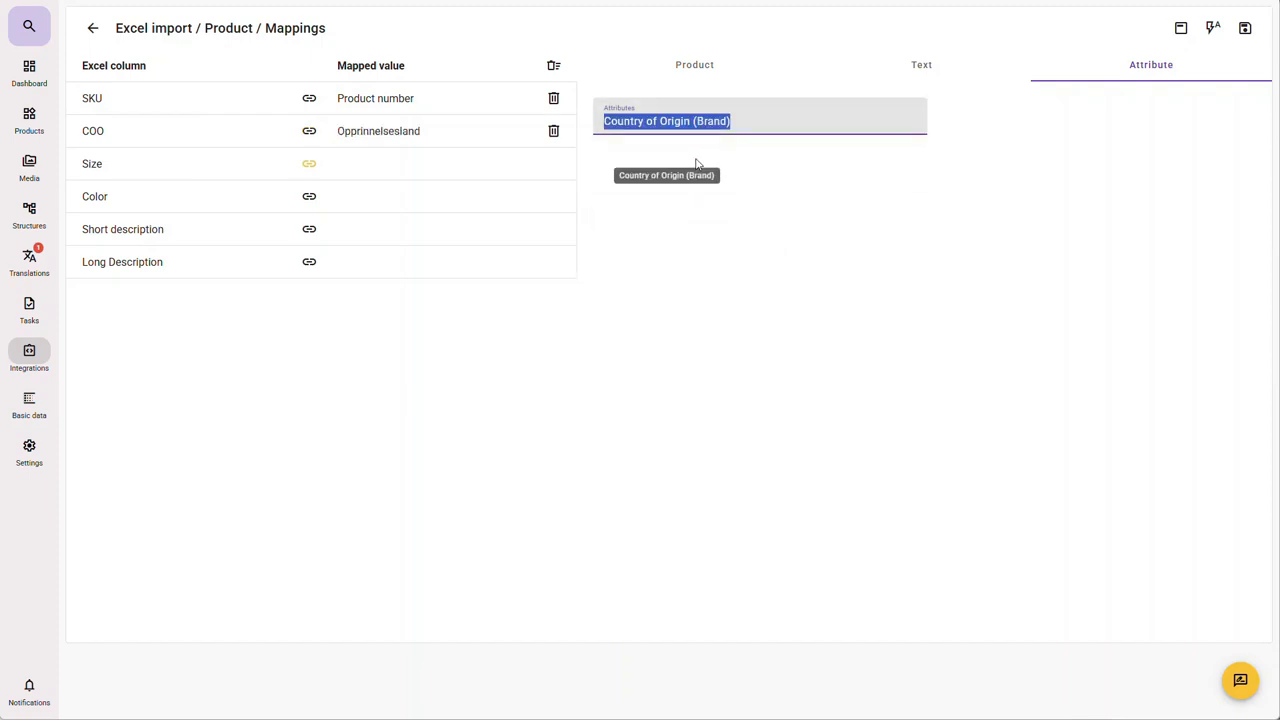
- Map the Size column to Size (Product descriptions) and the Color column to Color (Product descriptions)
text(size)
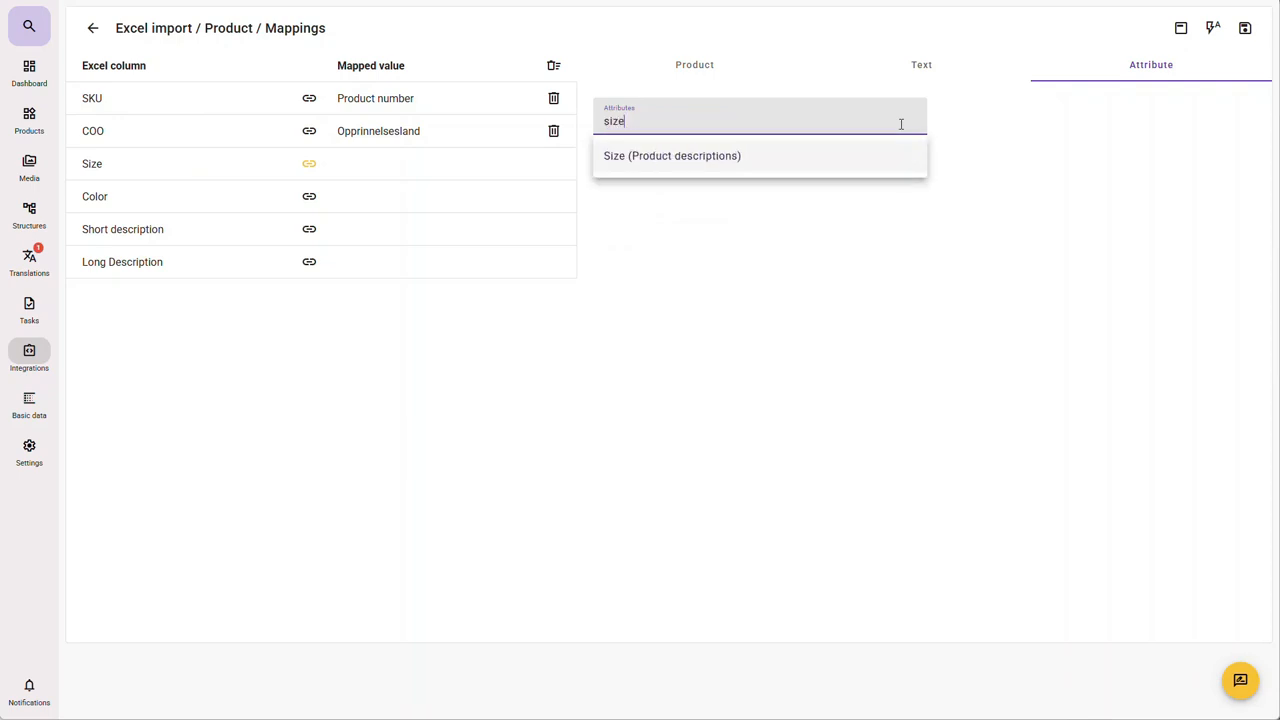
click(800, 154)
text(color)
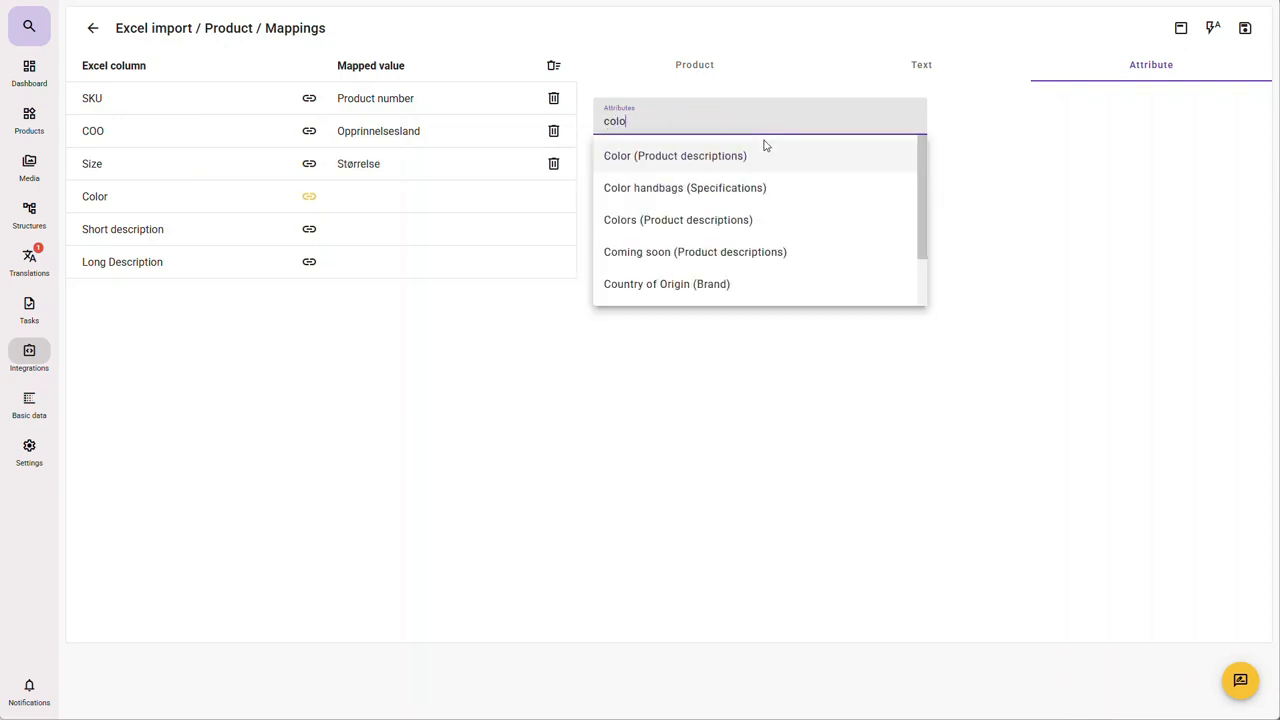
click(745, 154)
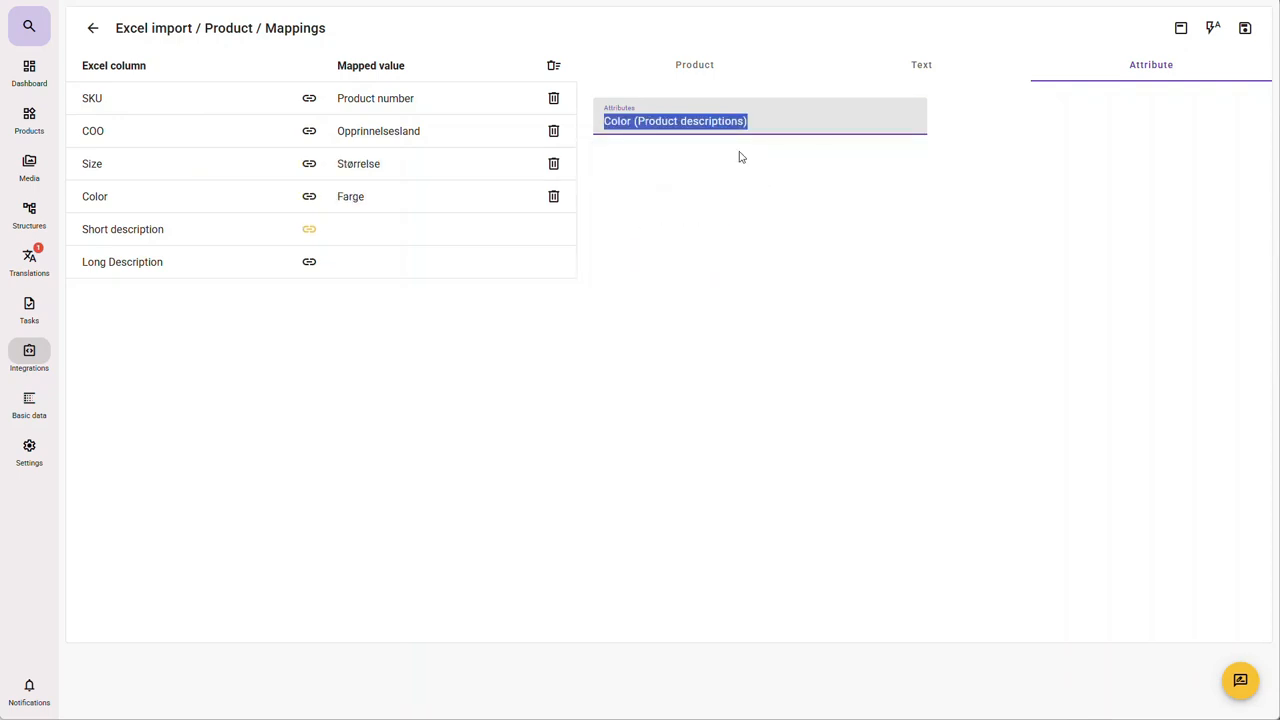
- Map the Short description column to the Short description text in English
click(928, 68)
click(816, 120)
text(short)
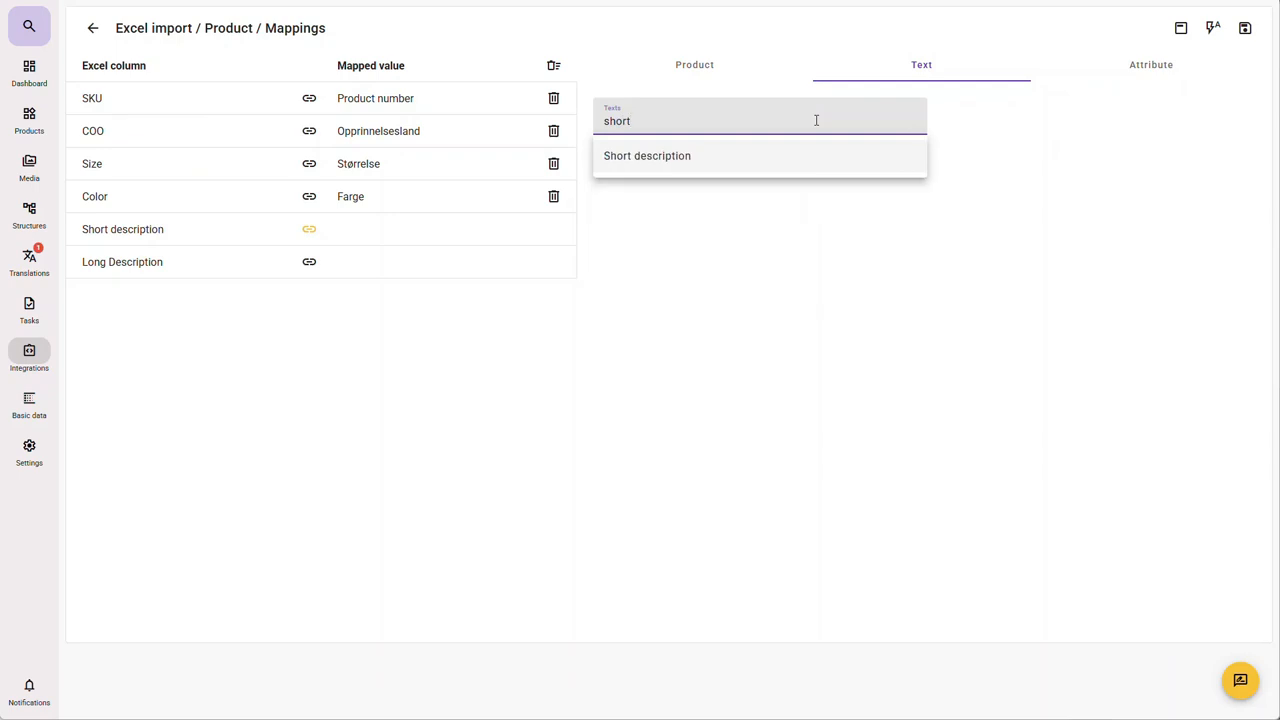
click(714, 160)
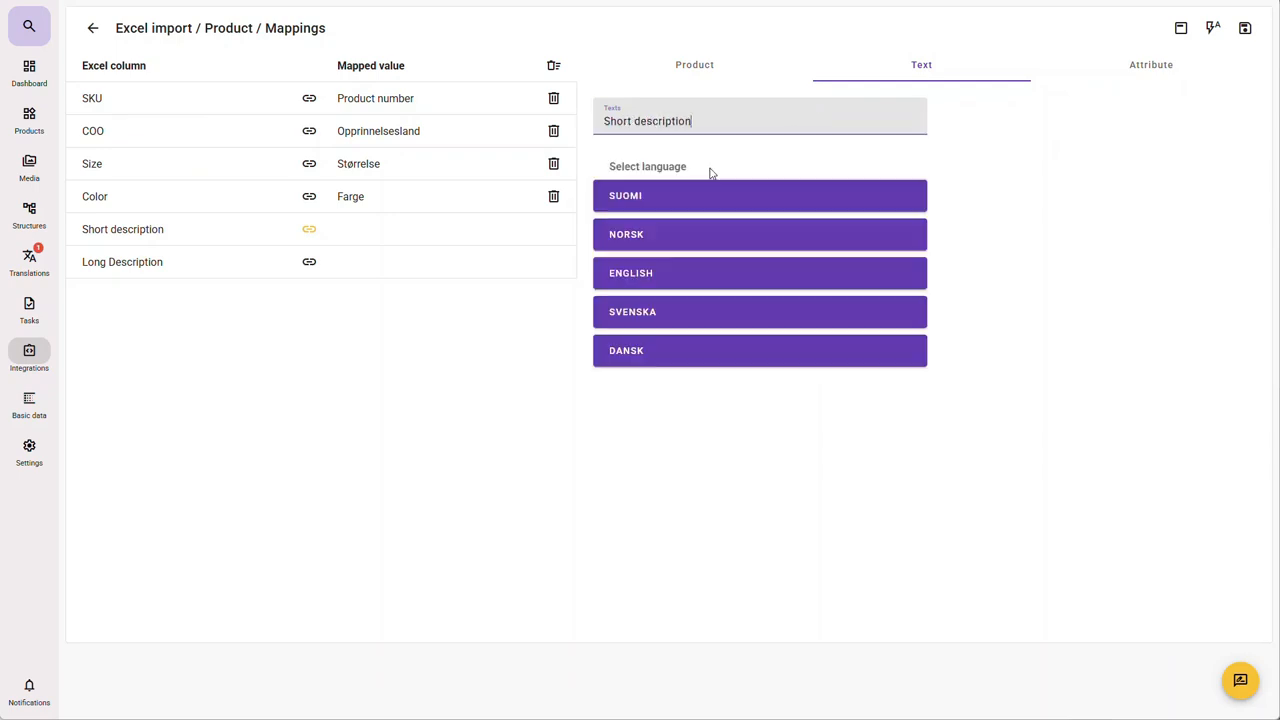
click(669, 279)
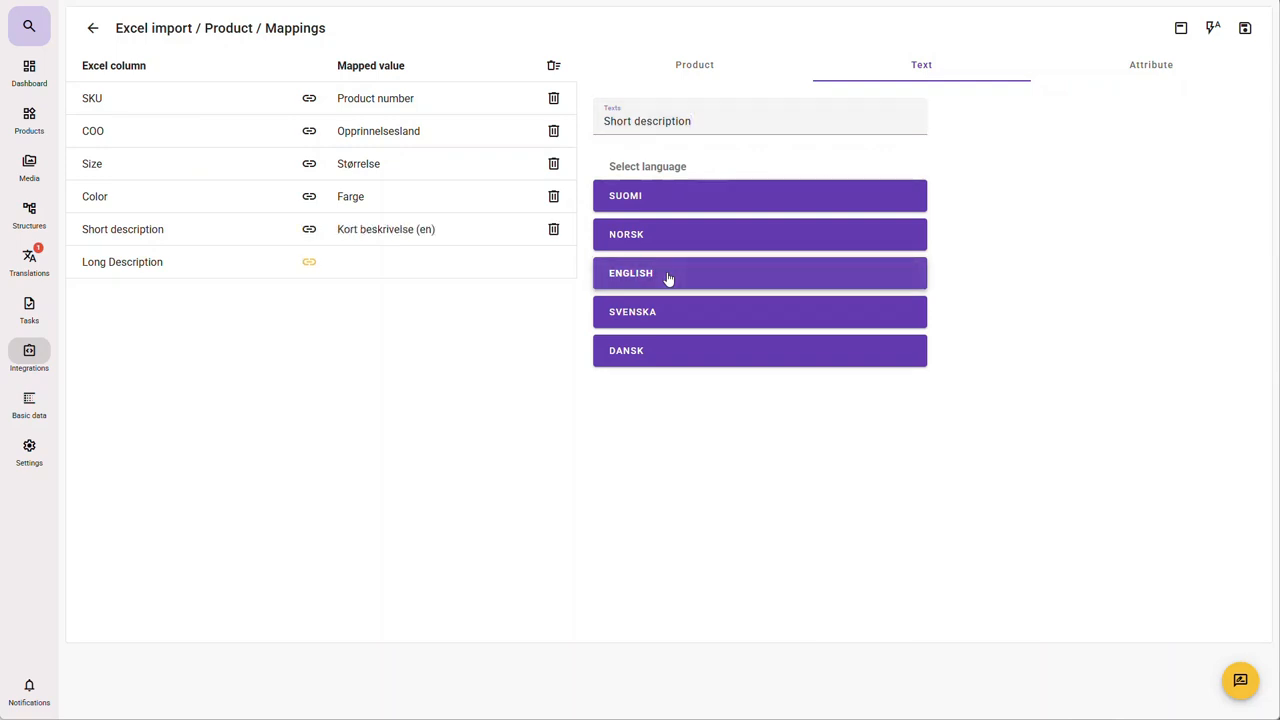
- Map the Long Description column to the Sales text B2B text in English
click(709, 121)
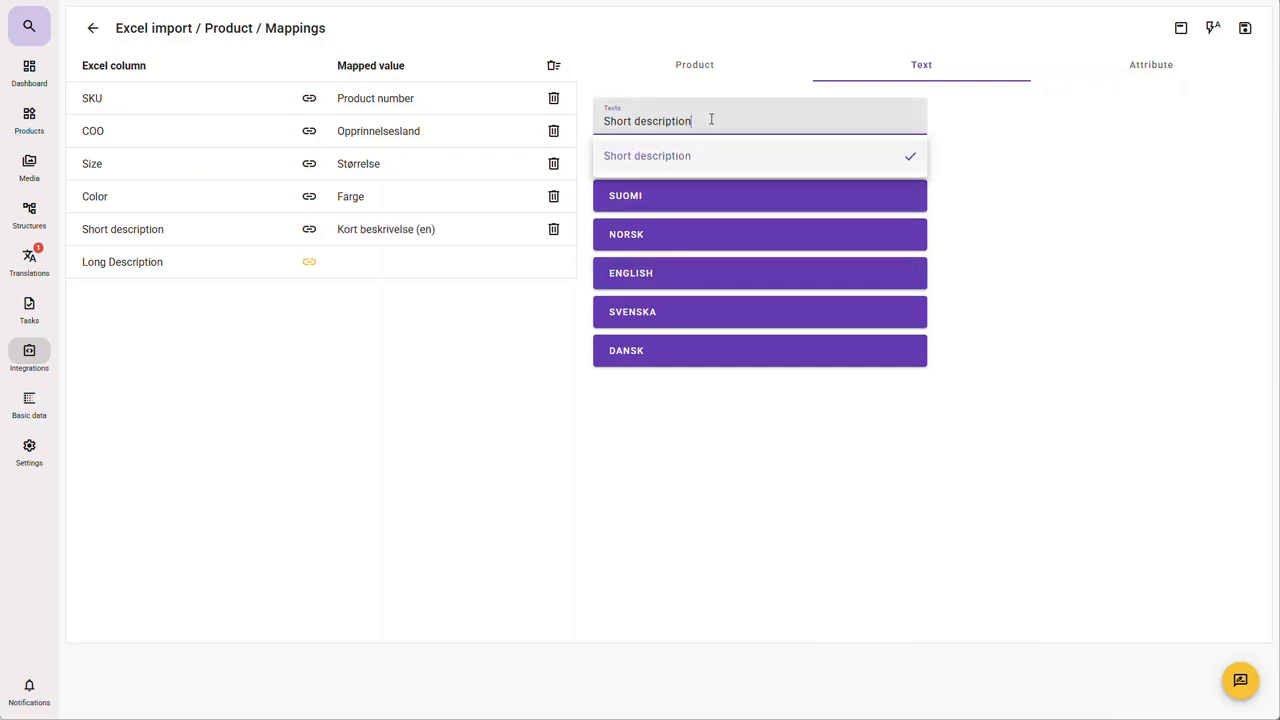
drag(711, 120, 574, 112)
text(sales)
click(669, 160)
click(655, 277)
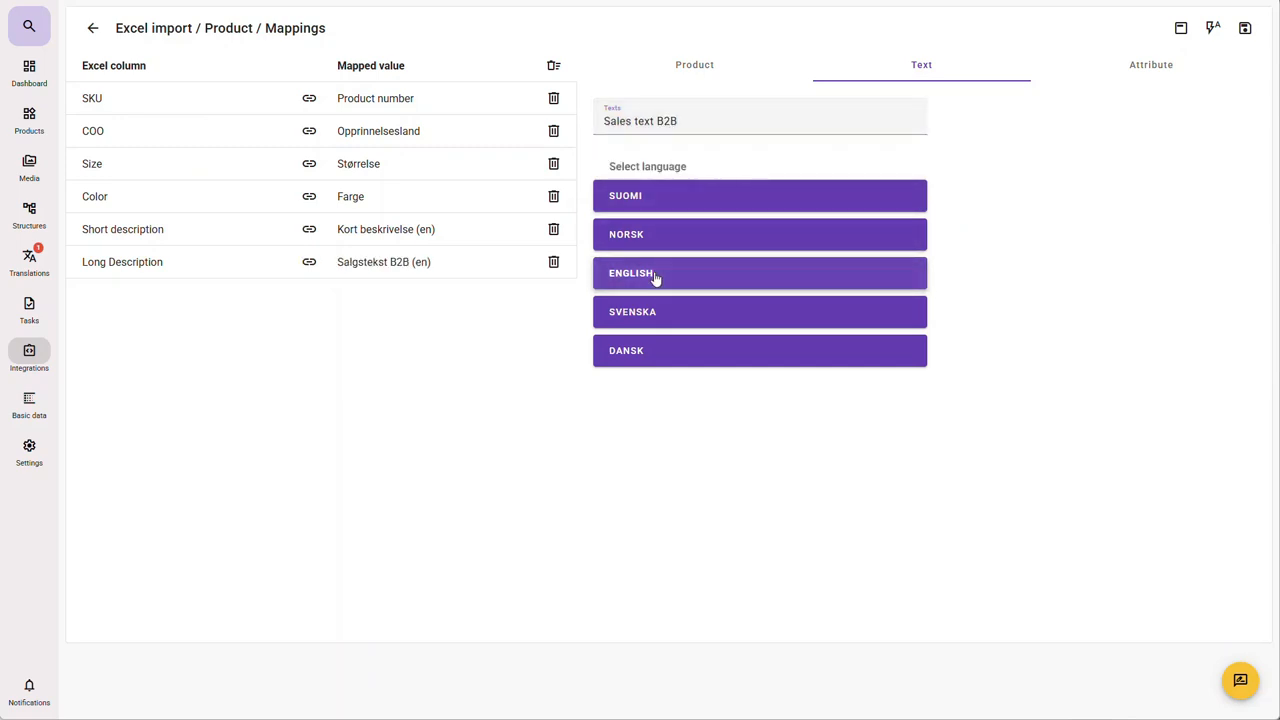
- Remove the Color column's mapping and map the column again to the attribute Color (Product descriptions)
click(553, 196)
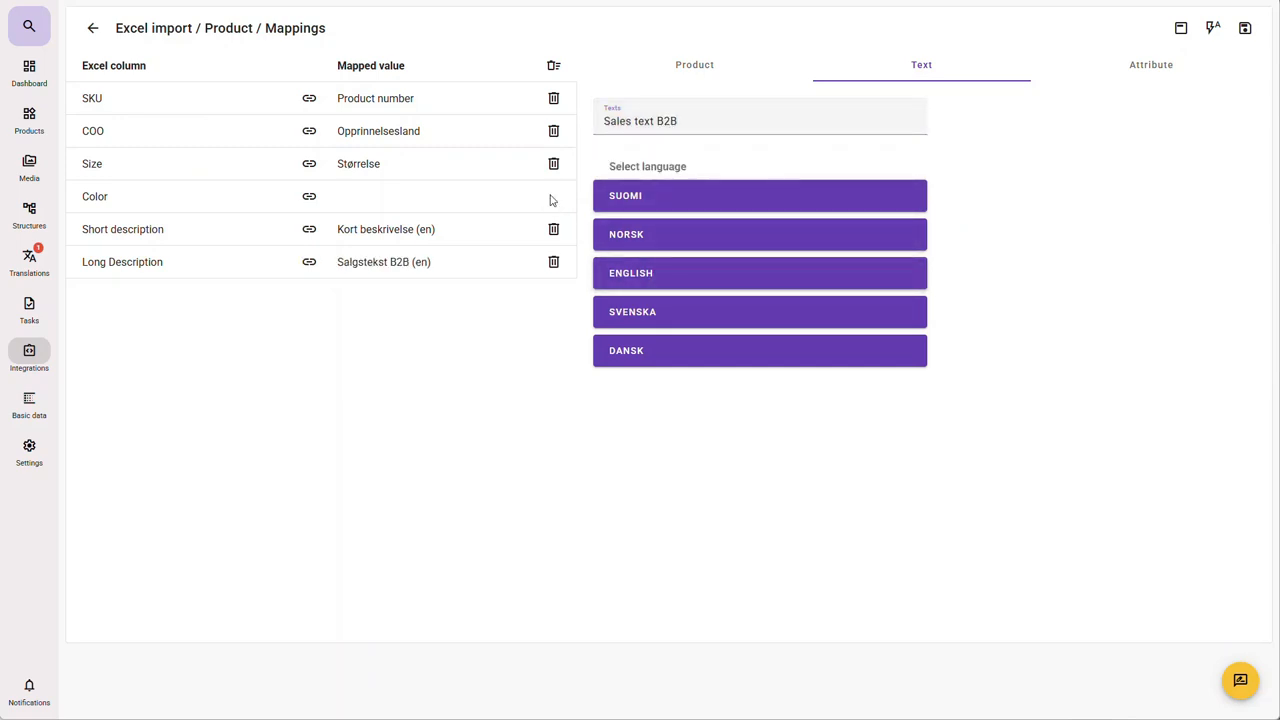
click(309, 196)
click(700, 120)
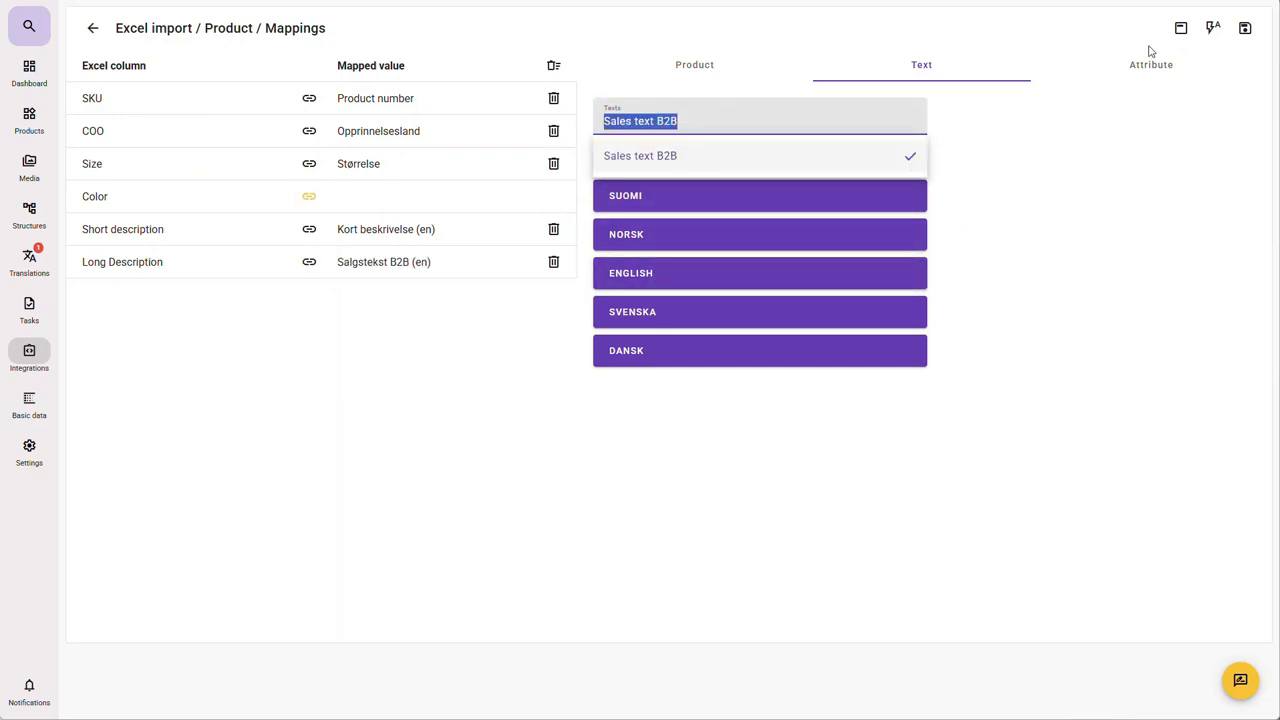
click(1149, 52)
click(766, 118)
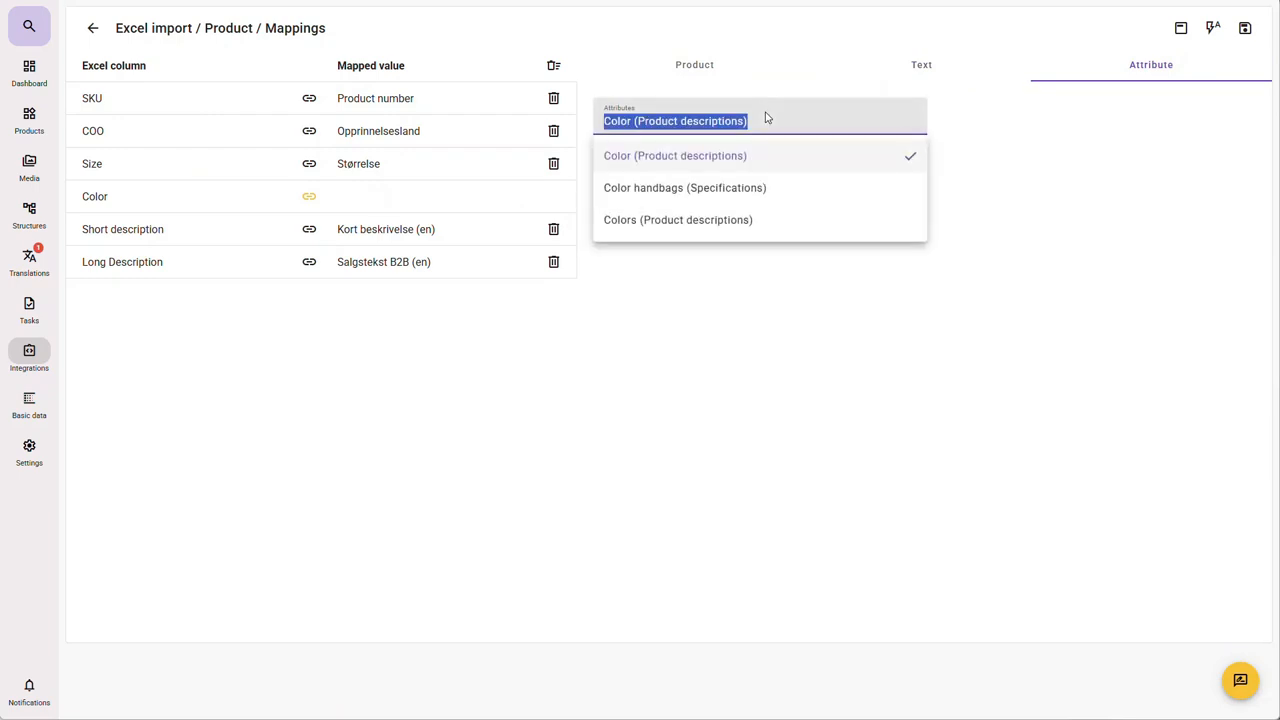
text(color)
click(669, 160)
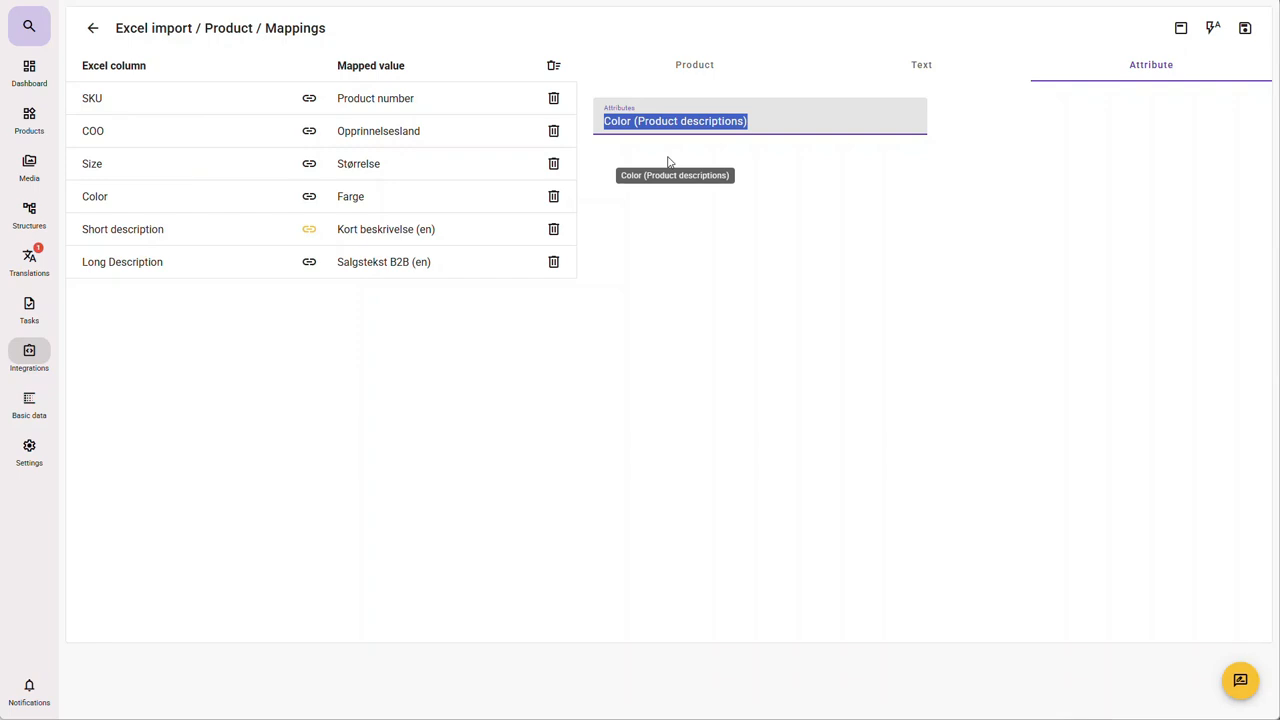
- Examine the options for saving the mapping as a new template or updating an existing one, without saving
click(1246, 29)
click(689, 370)
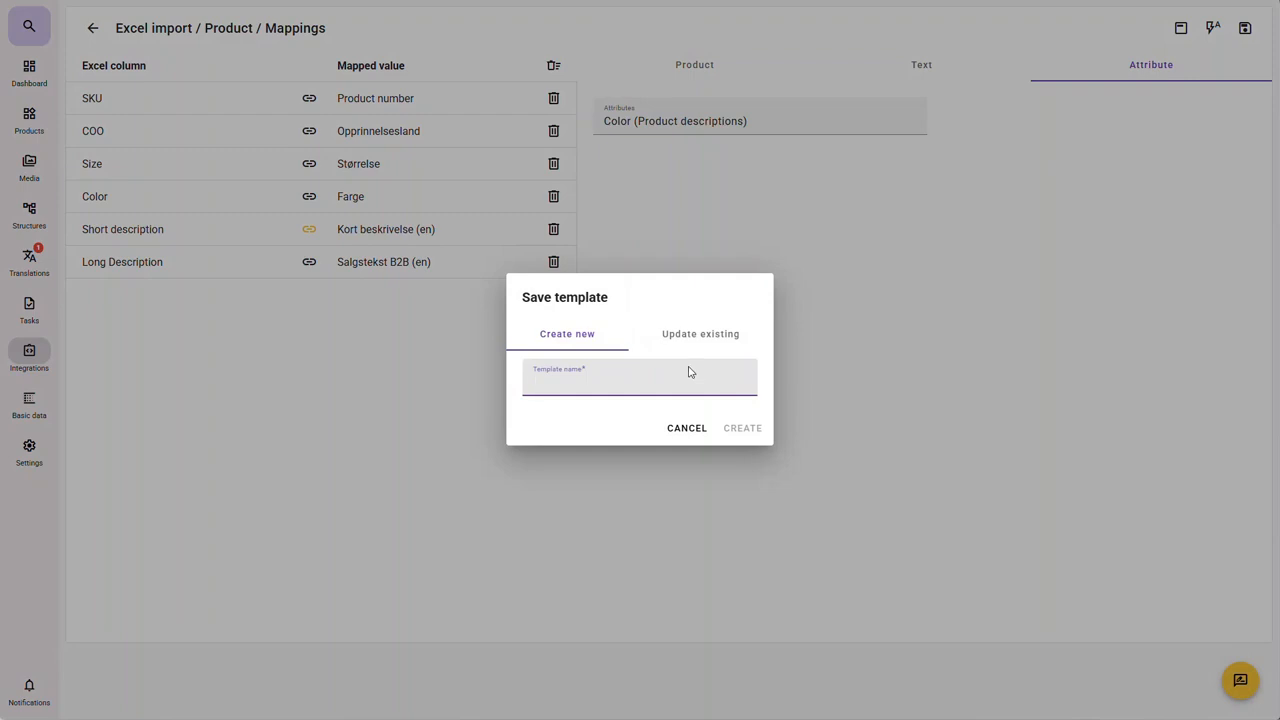
click(708, 343)
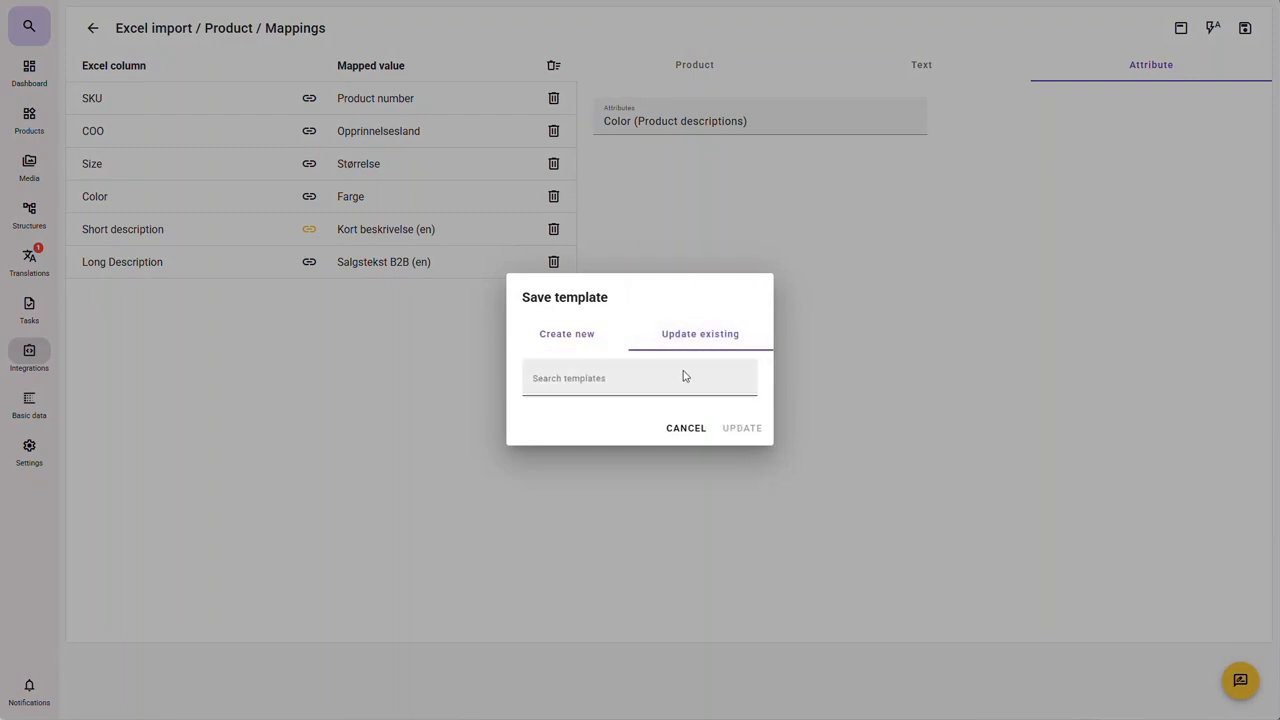
click(685, 376)
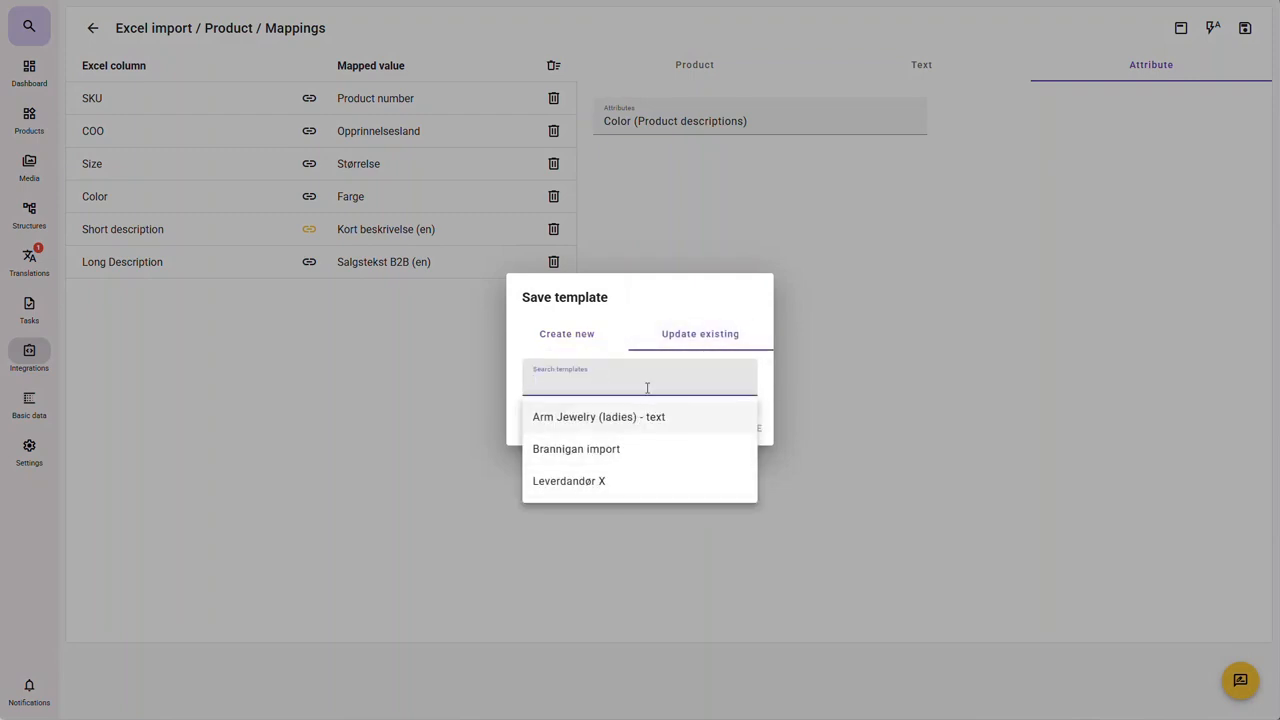
click(706, 316)
click(682, 432)
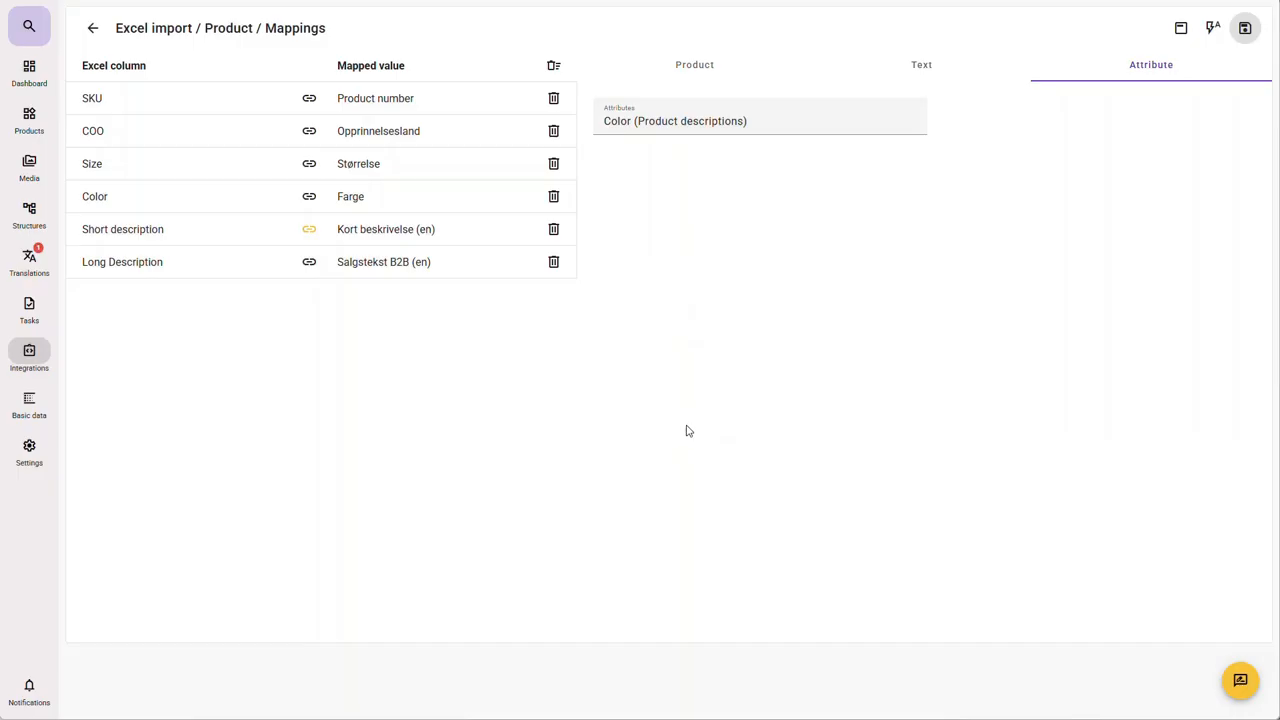
- Continue to the import analysis, set the import mode to Update and start the import
click(1238, 680)
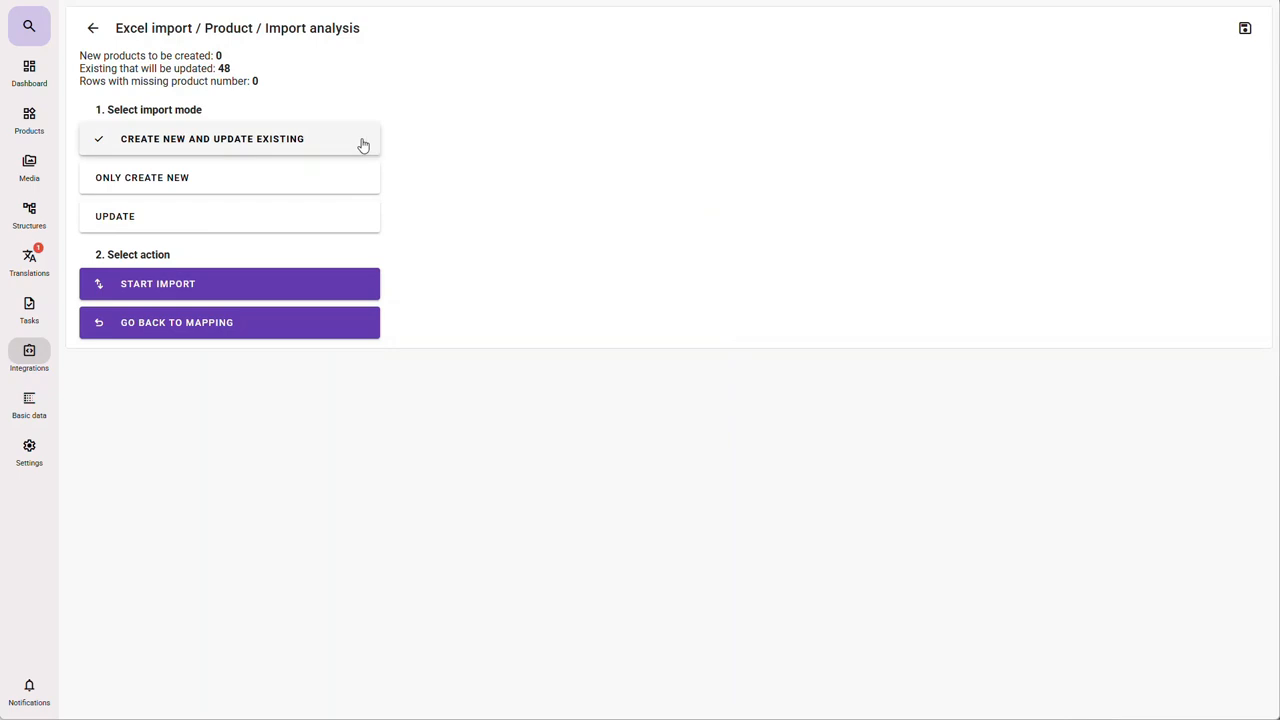
click(189, 217)
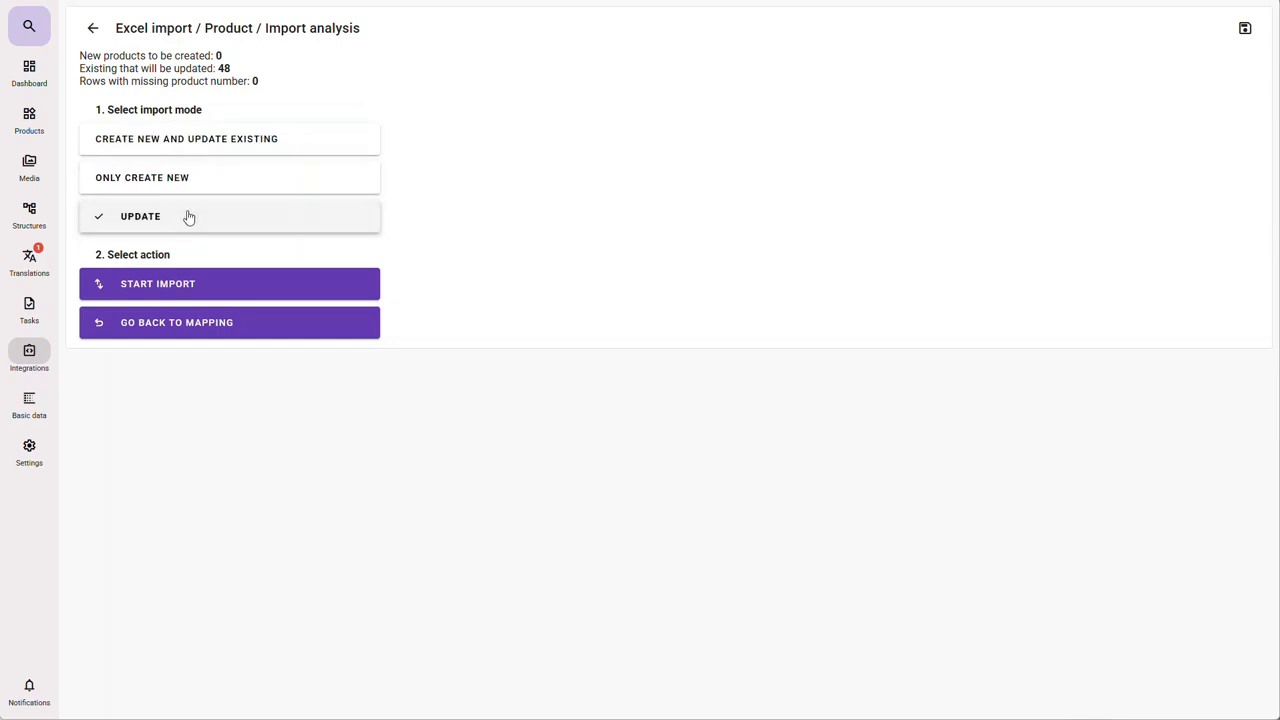
click(177, 284)
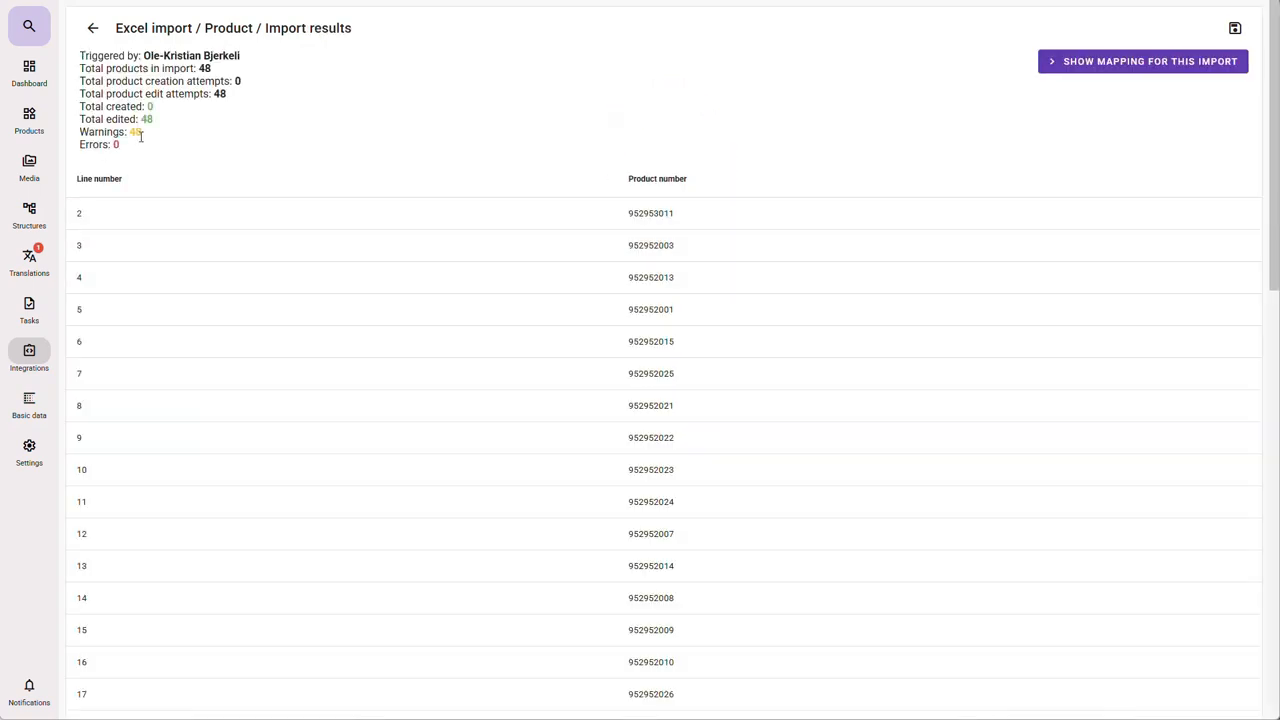
- Review the import results: the messages for line 2, the mapping used and the template saving option, without saving
click(143, 218)
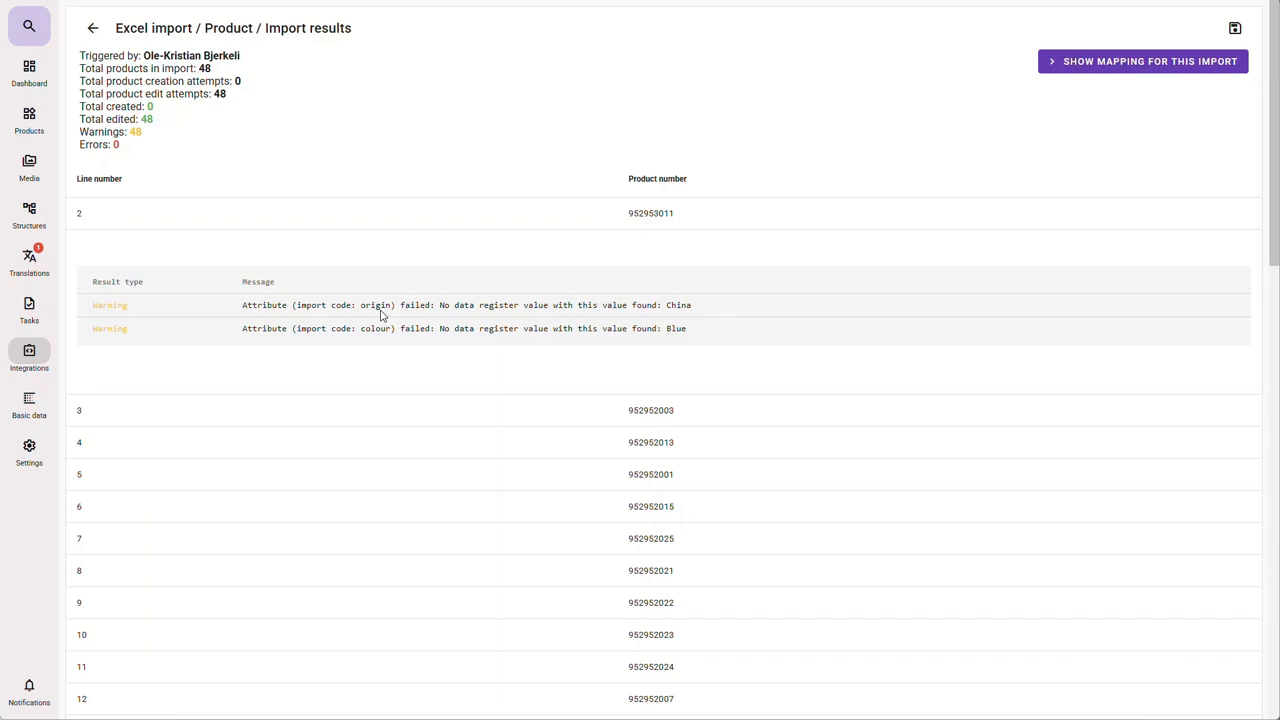
click(1065, 66)
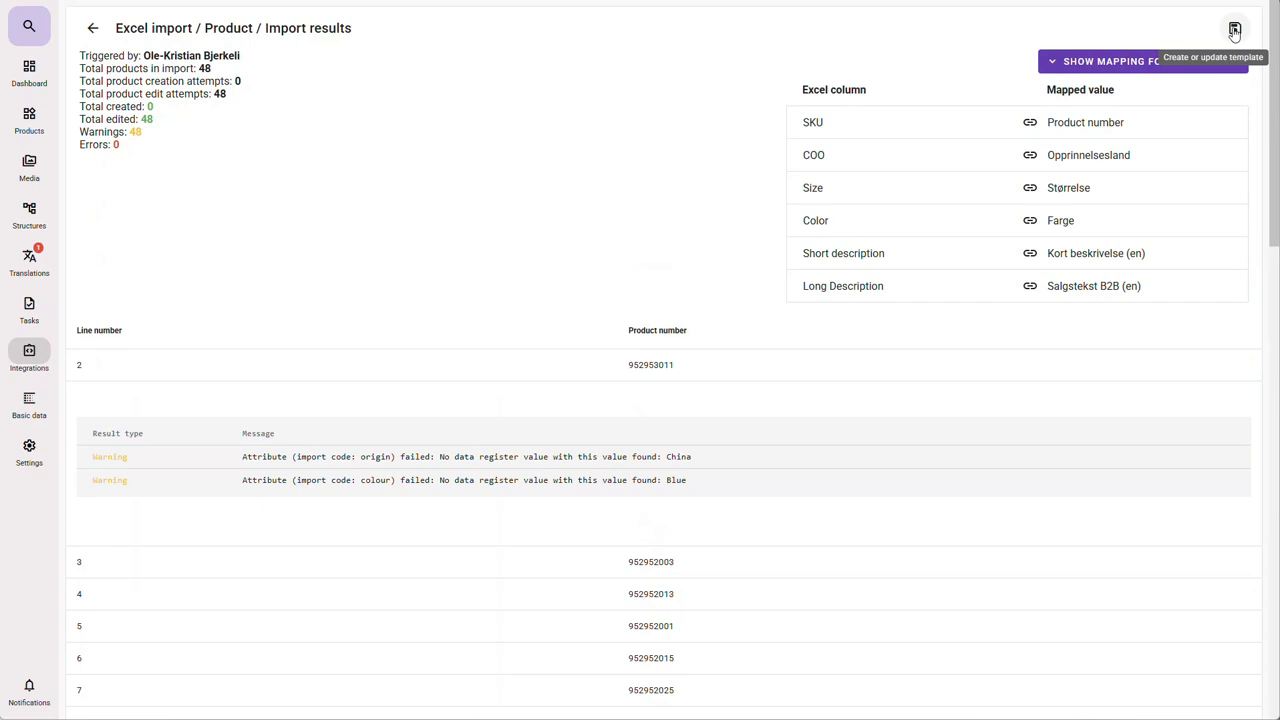
click(1234, 30)
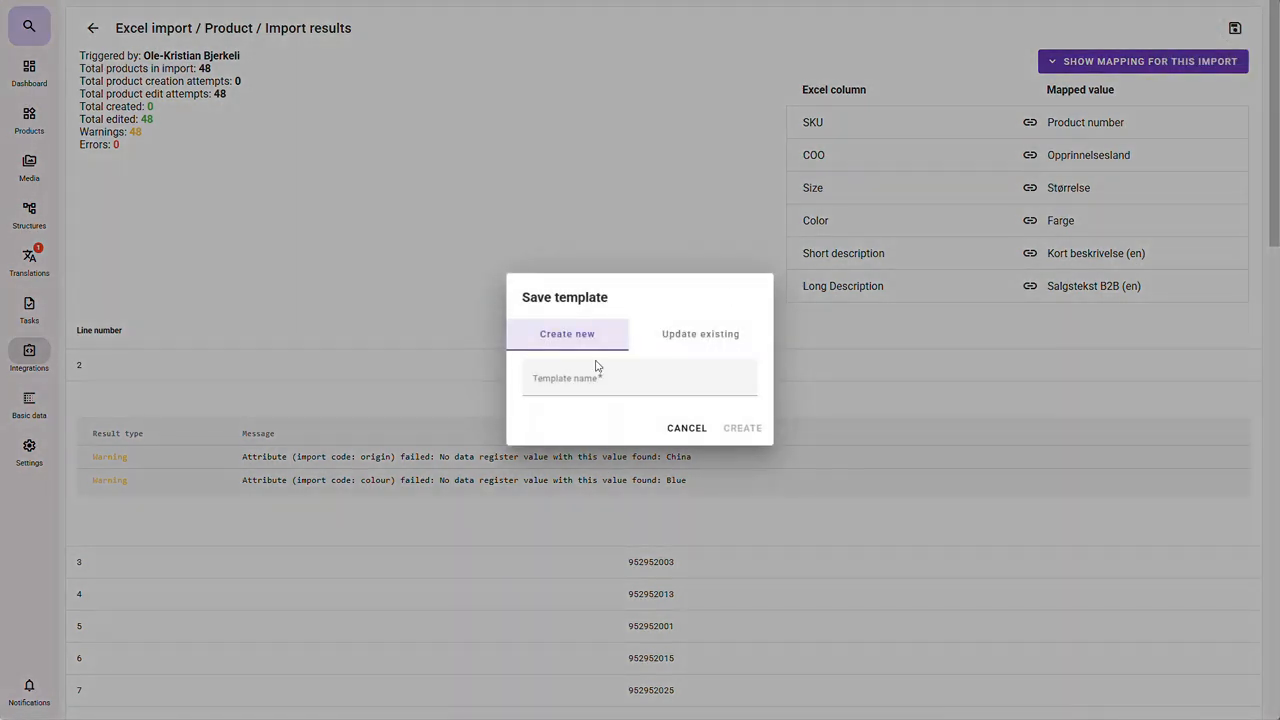
click(687, 430)
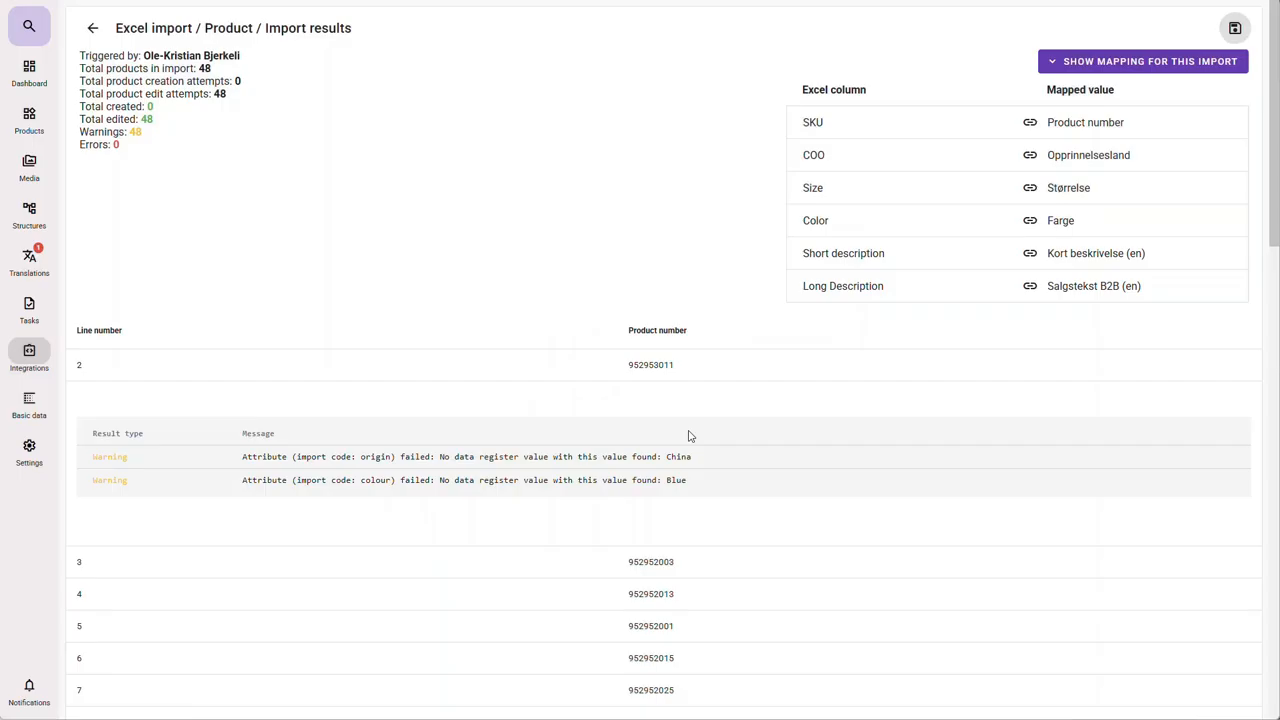
- Leave the import results, filter the product data registers by name with "ori" and open the Country of origin register's lines
click(93, 29)
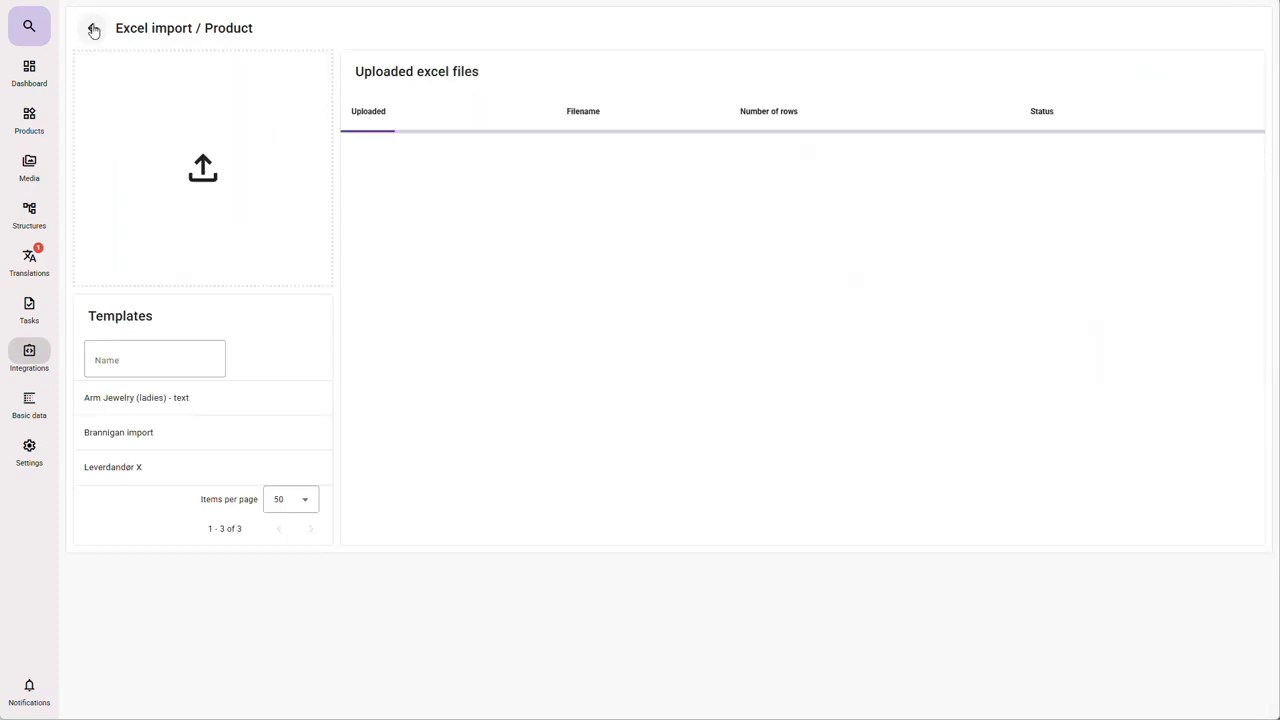
click(31, 410)
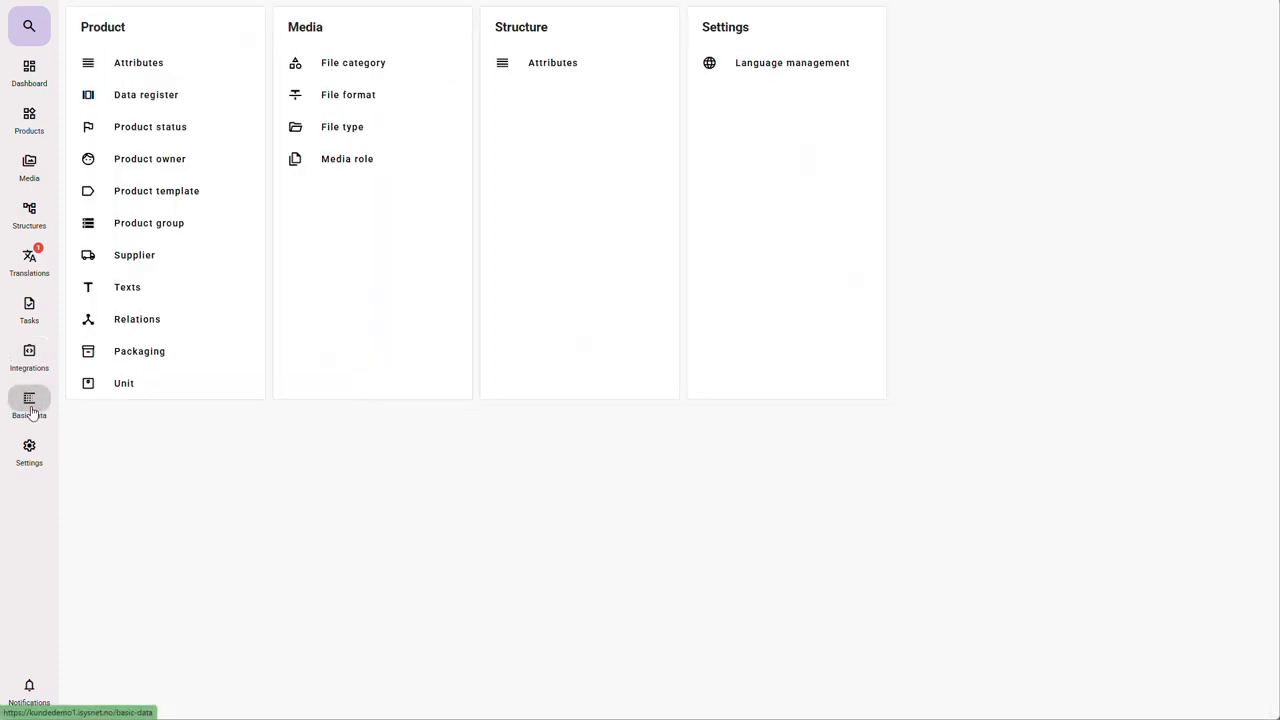
click(161, 102)
click(156, 86)
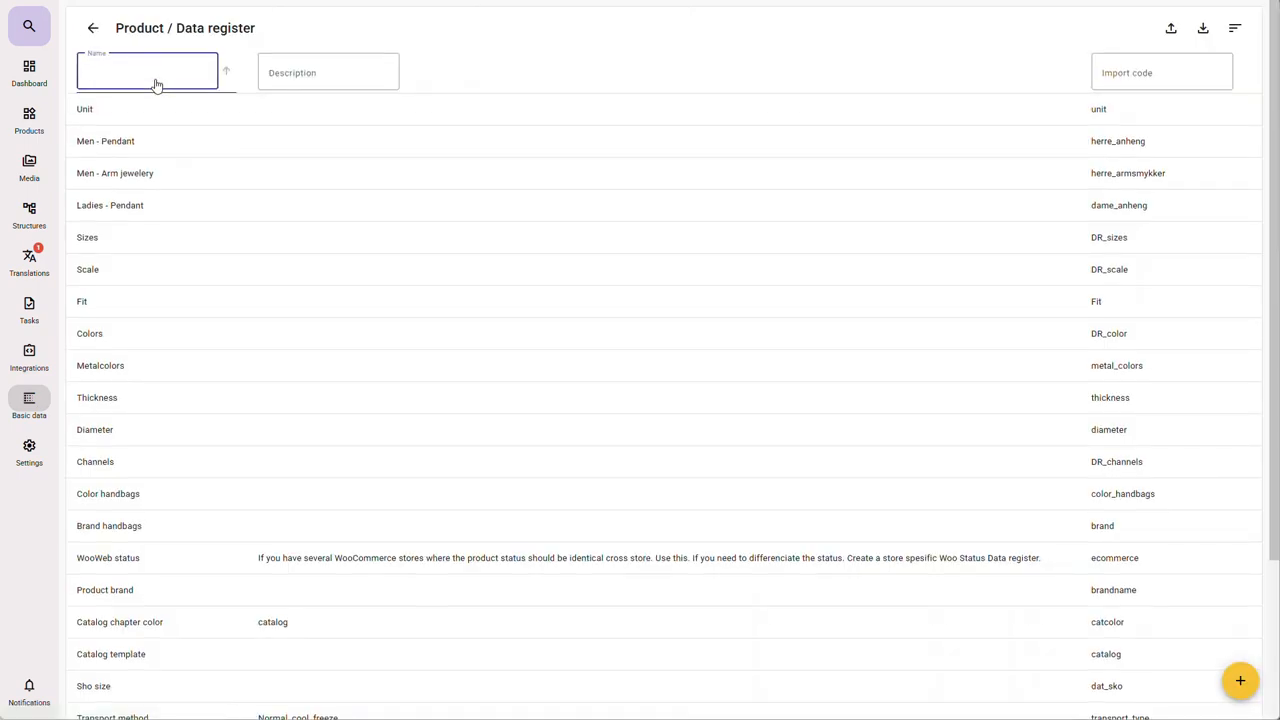
text(ori)
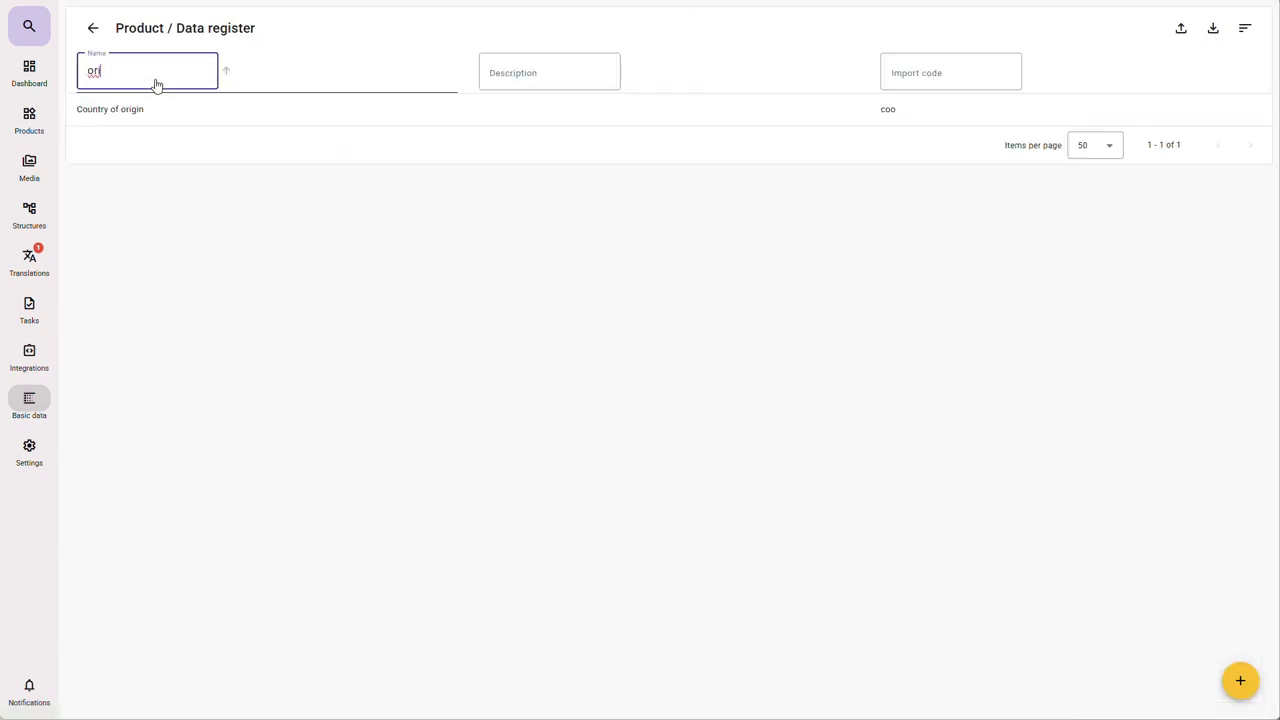
click(176, 108)
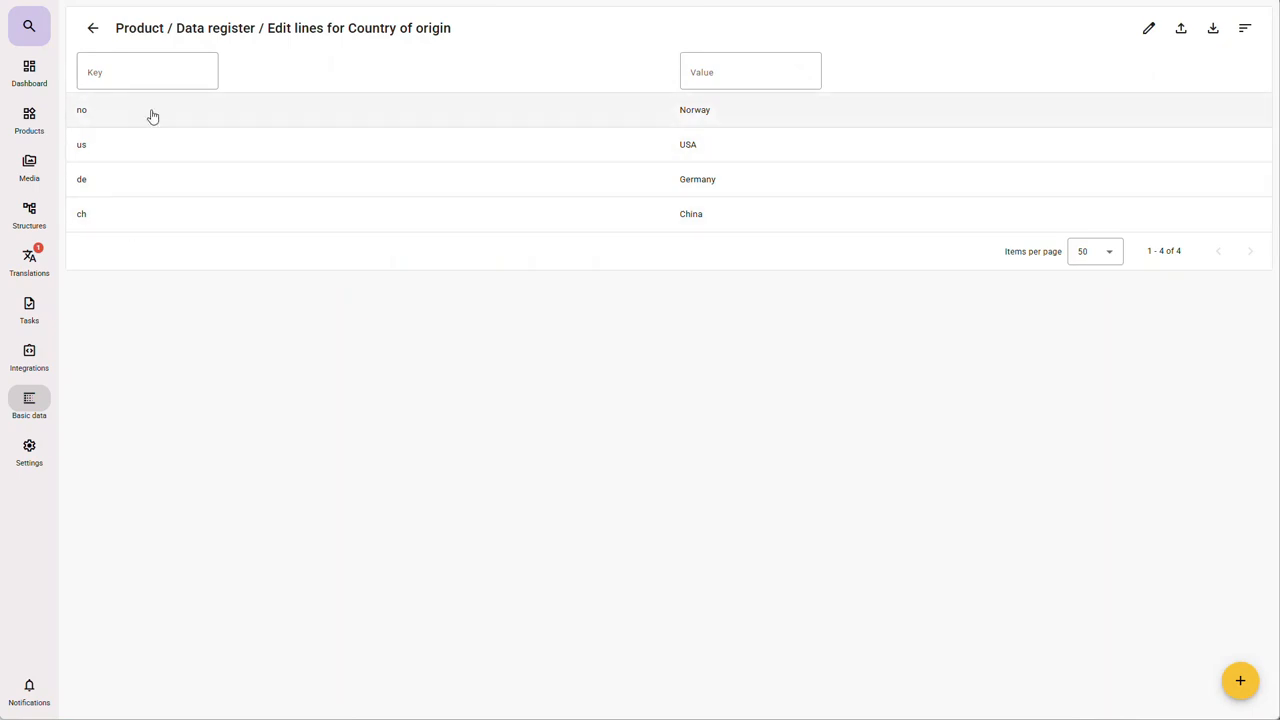
- Export the Country of origin register lines to Excel in English, then download the newest generated export and open it
click(1213, 29)
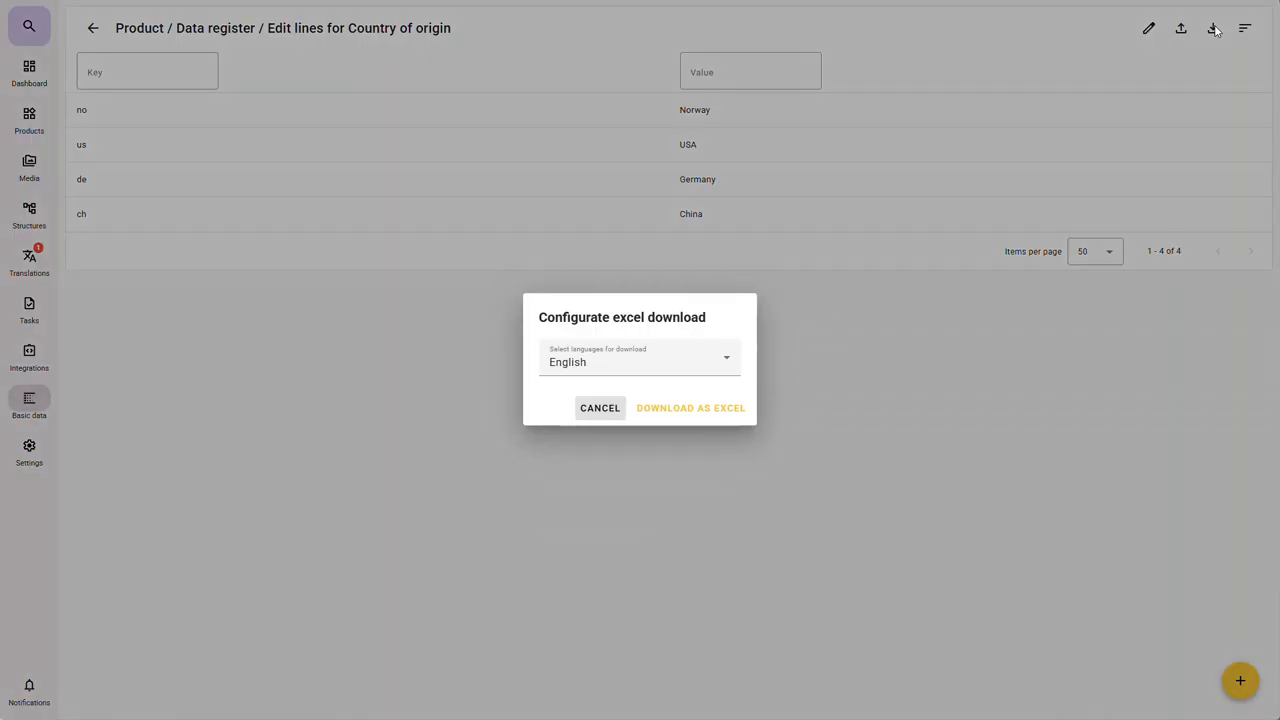
click(697, 409)
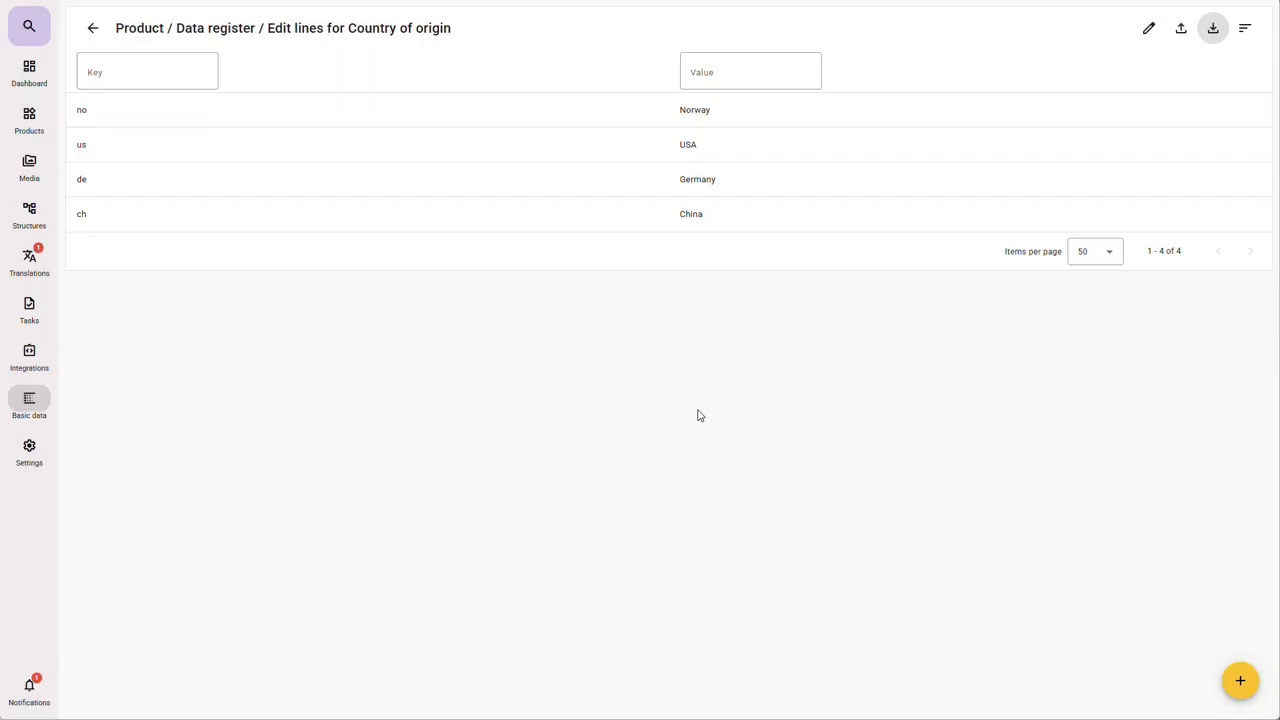
click(29, 686)
click(136, 298)
click(1246, 112)
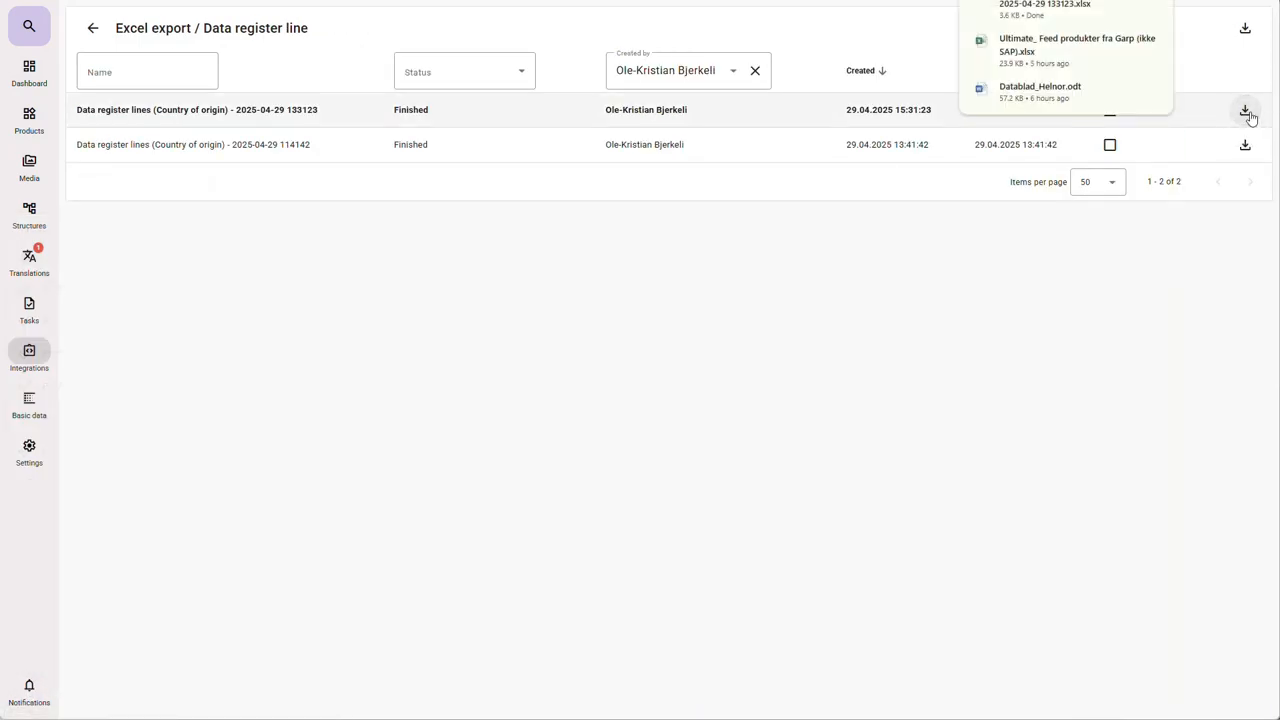
click(1062, 10)
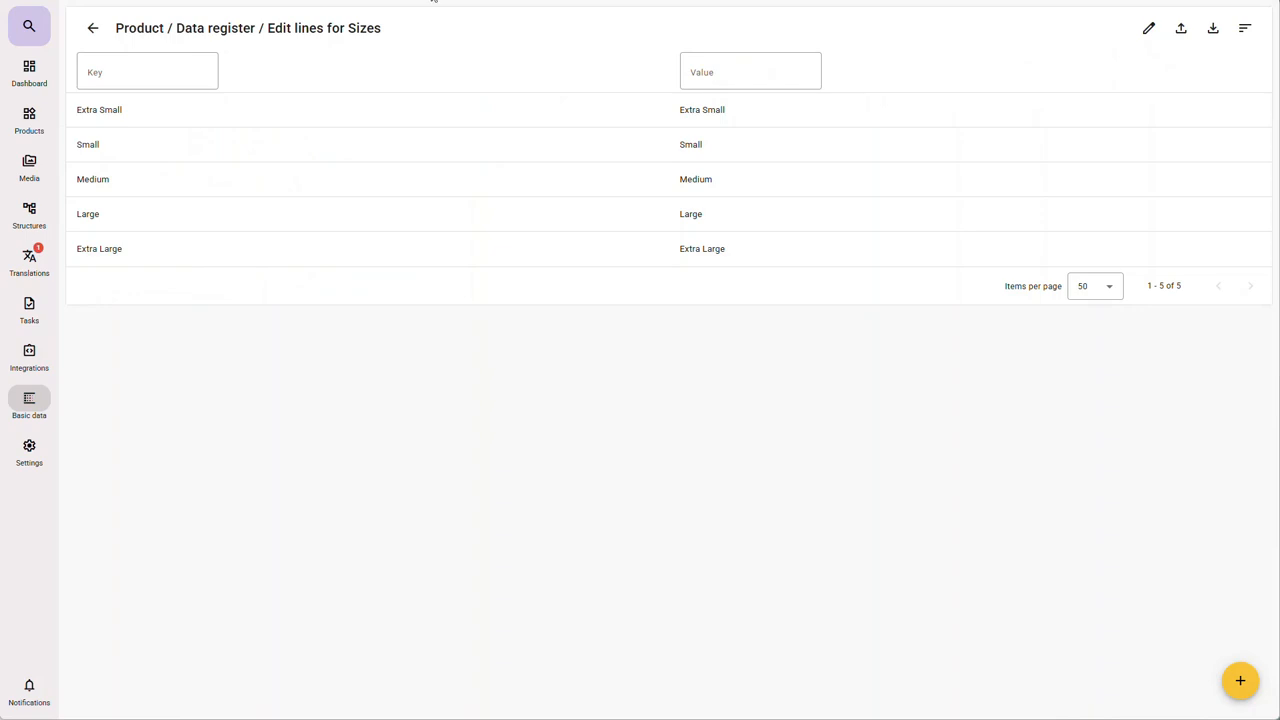
- Start a new Excel import for products using the file Product import2.xlsx
click(29, 352)
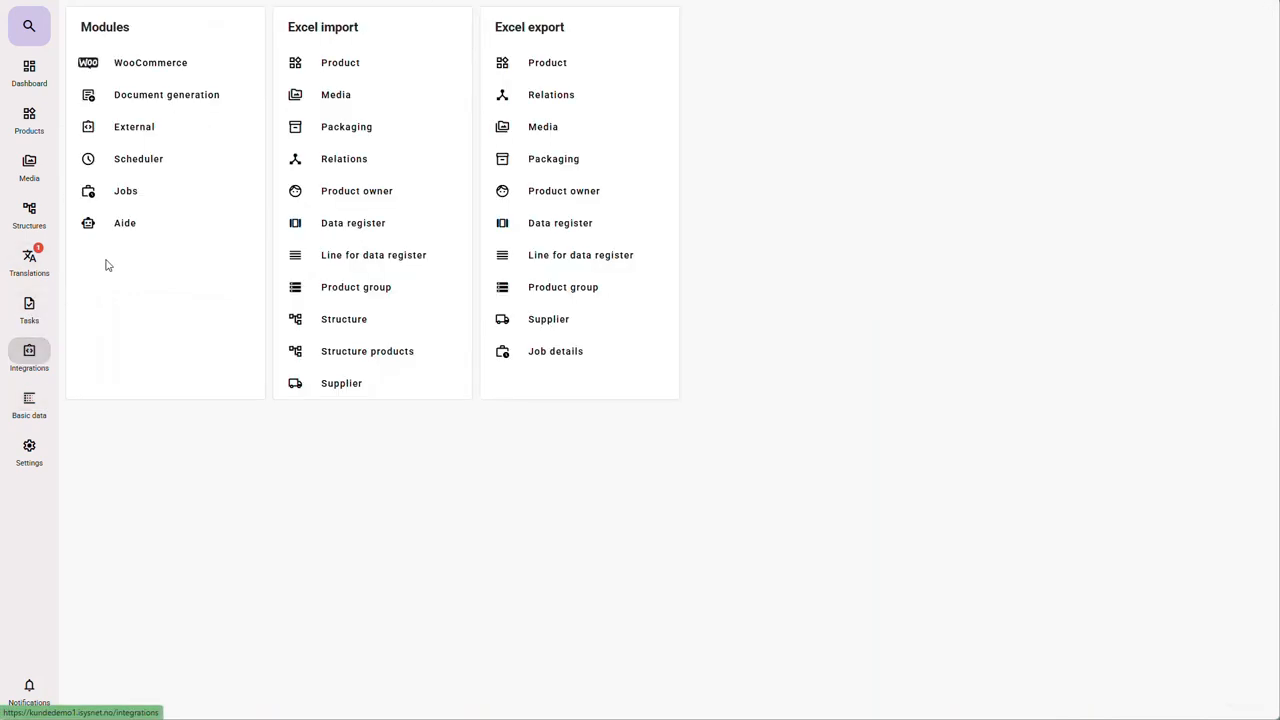
click(308, 70)
click(180, 176)
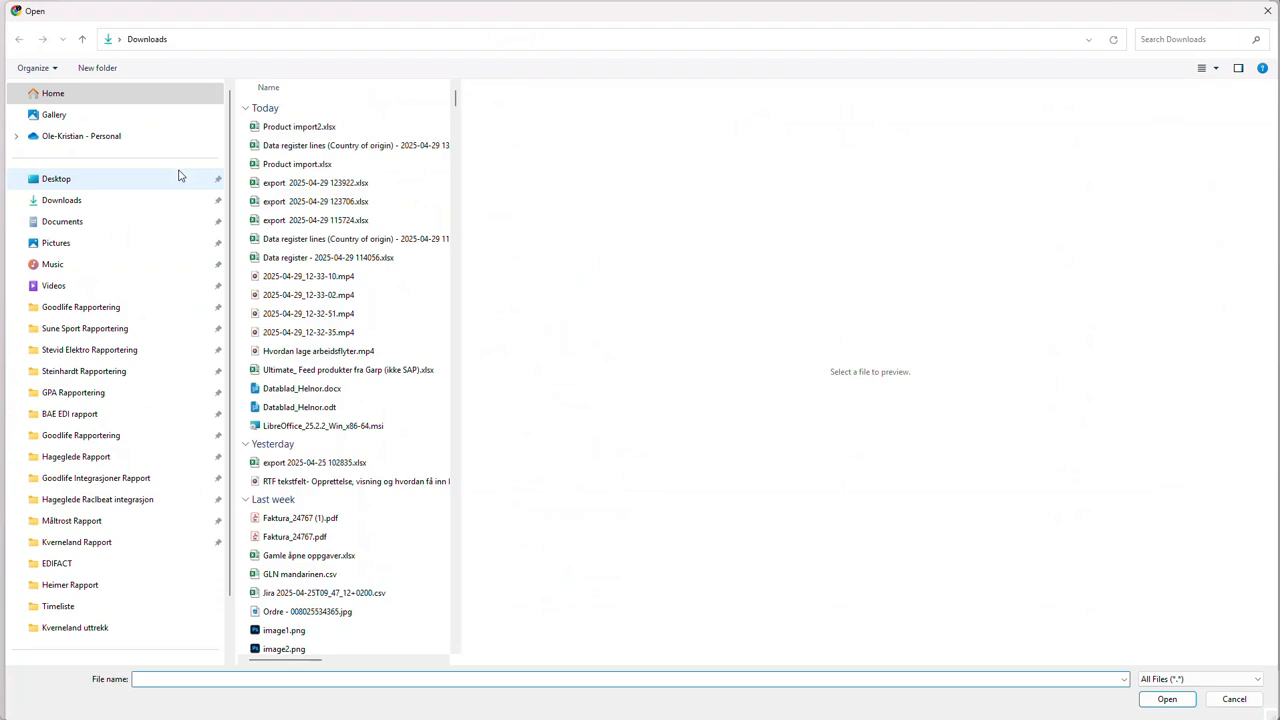
click(272, 127)
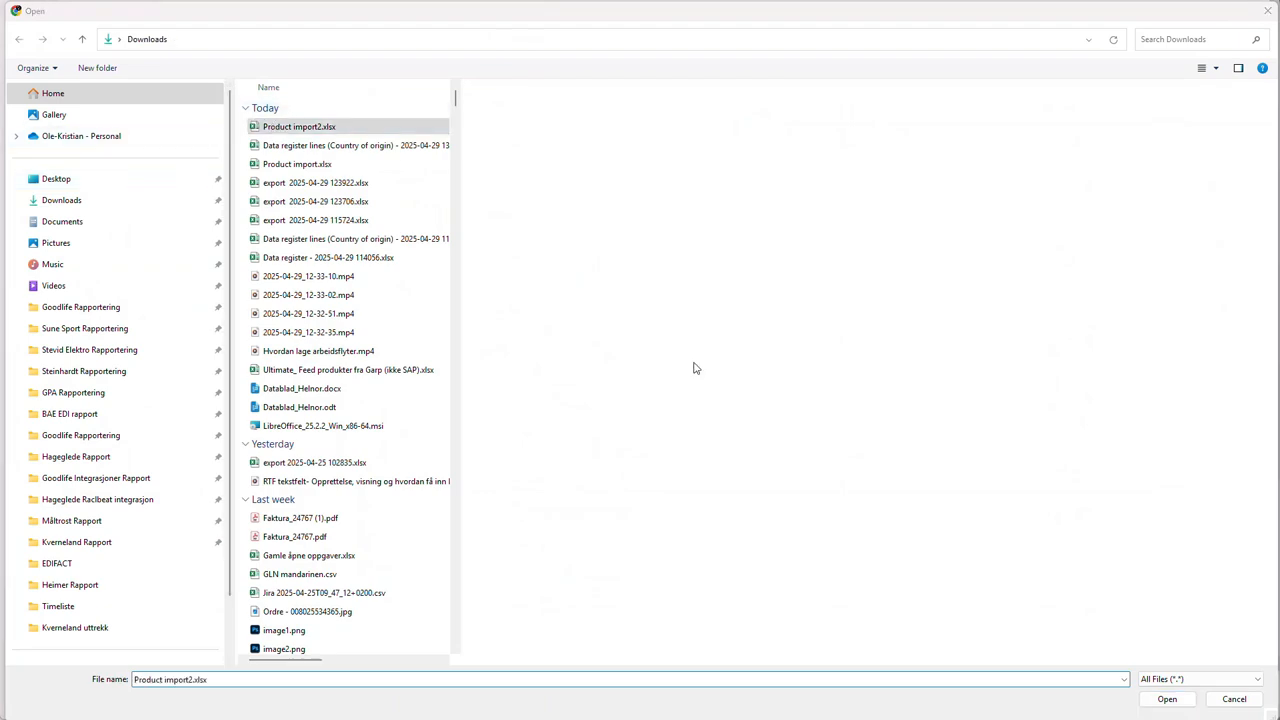
key(Return)
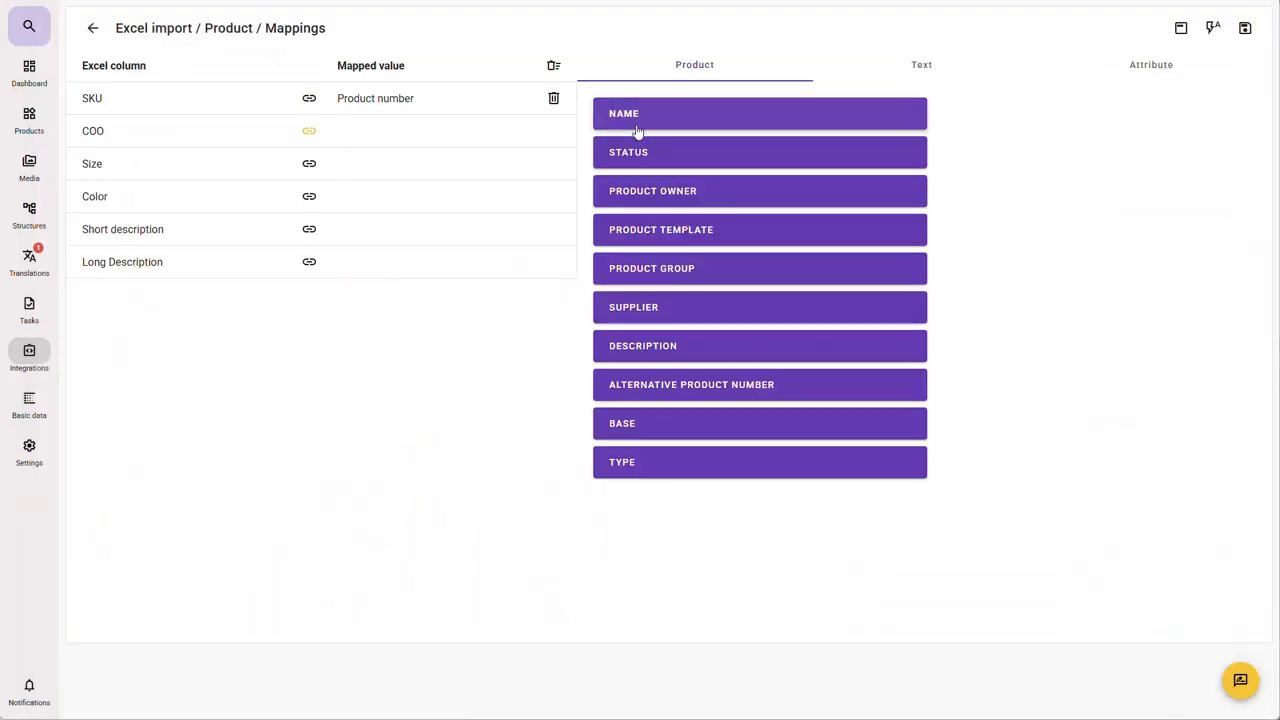
- Map the COO, Size and Color columns to the Country of Origin, Size and Color (Product descriptions) attributes
click(1125, 70)
click(849, 114)
text(co)
click(718, 156)
text(si)
click(706, 156)
text(co)
click(700, 156)
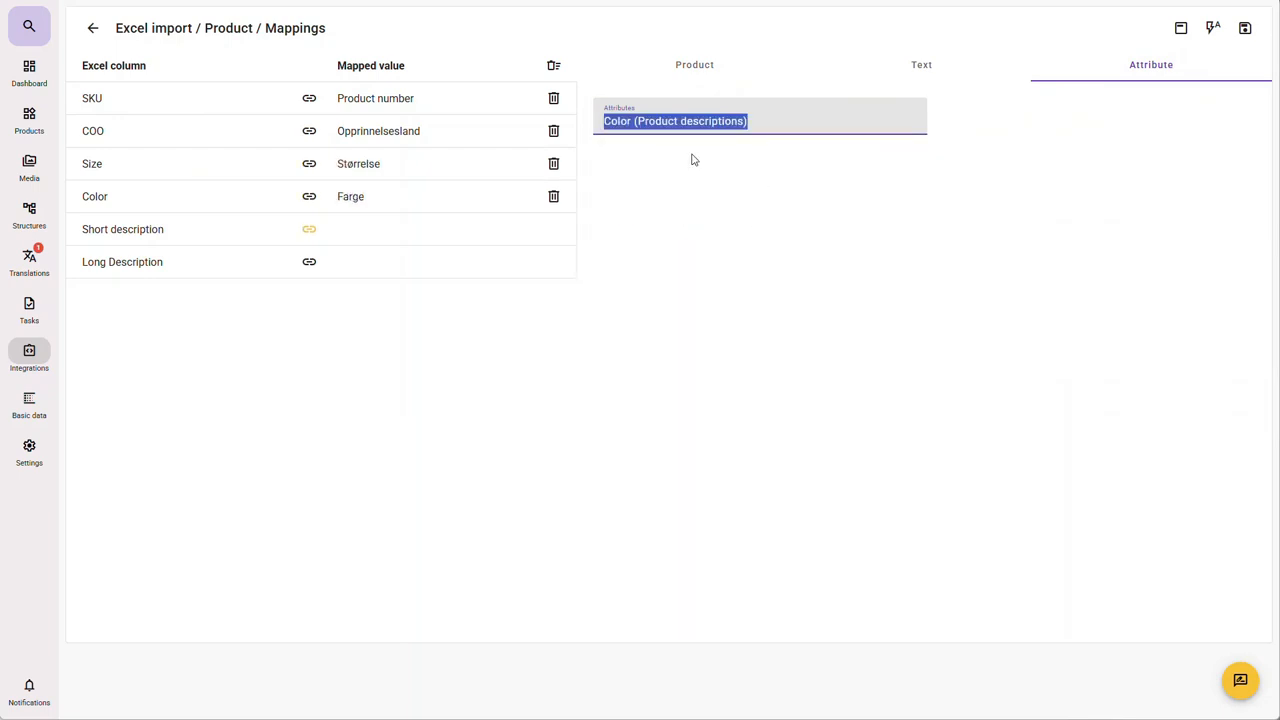
- Map the Short description column to the English Short description text and Long Description to the English Sales text B2B
click(717, 117)
text(shor)
click(650, 154)
click(650, 273)
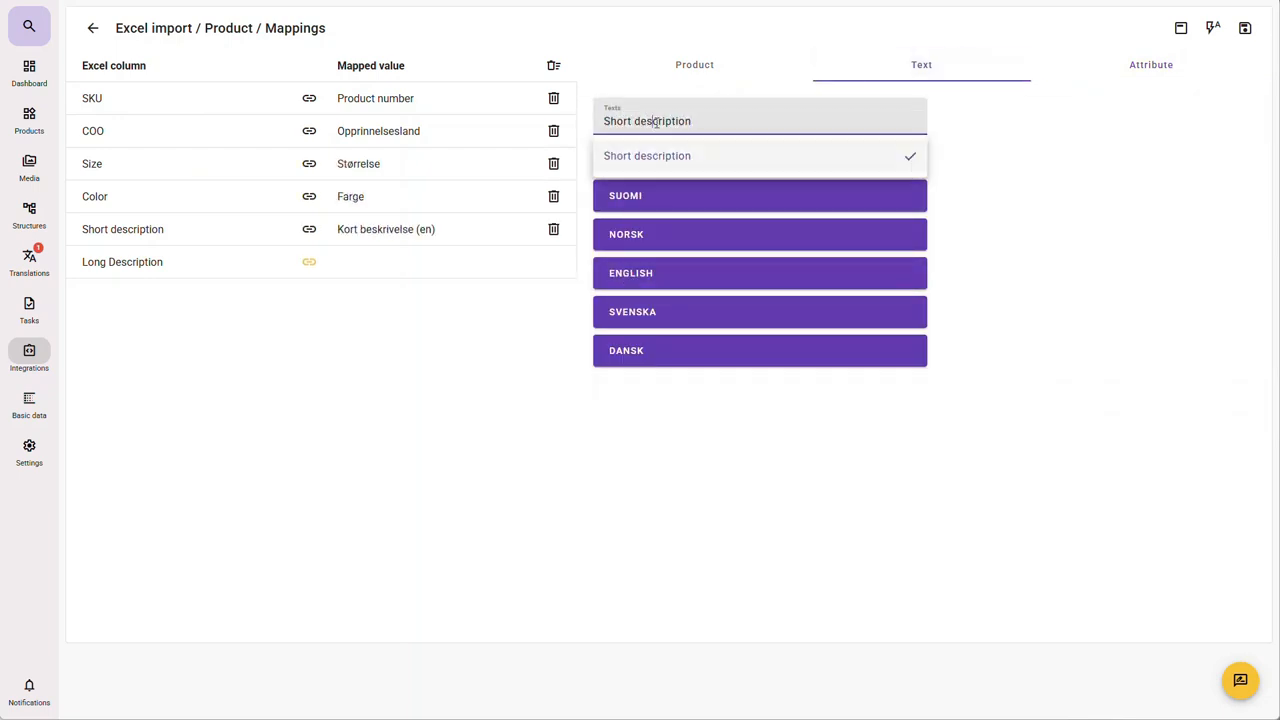
double_click(655, 121)
text(S)
click(640, 217)
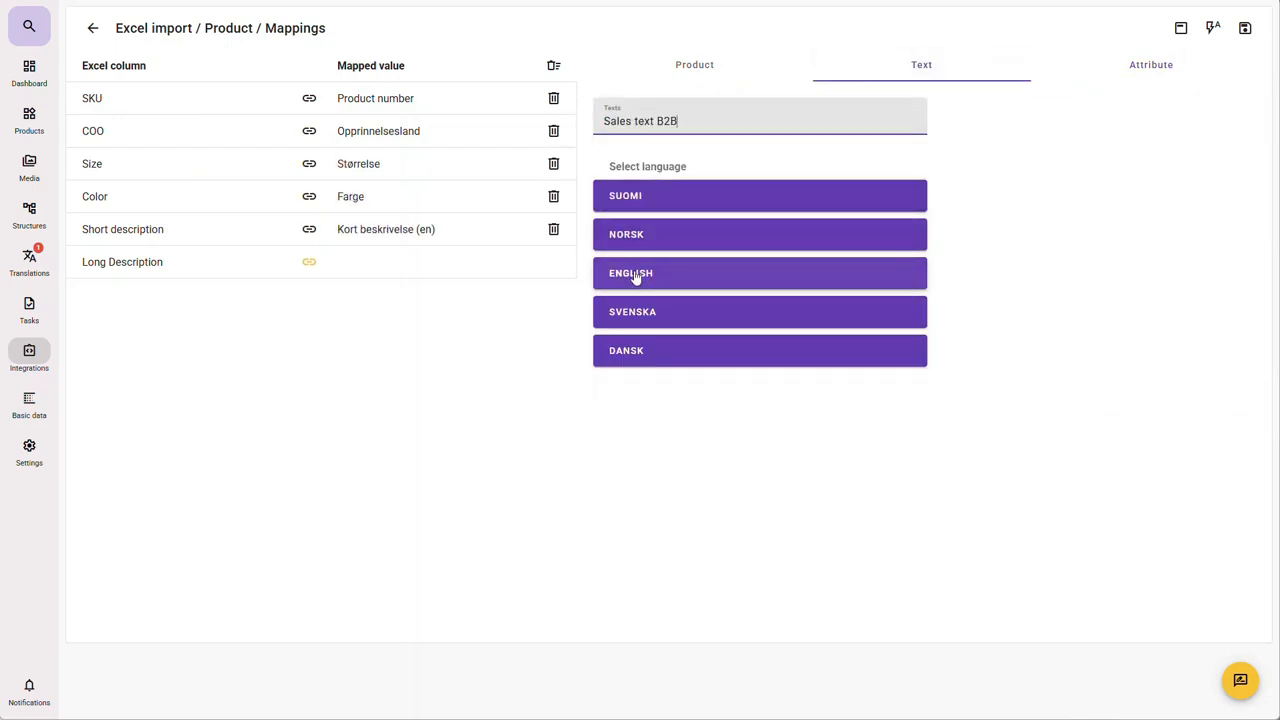
click(633, 277)
- Continue to the import analysis, choose the Update mode and run the import of the mapped file
click(1240, 681)
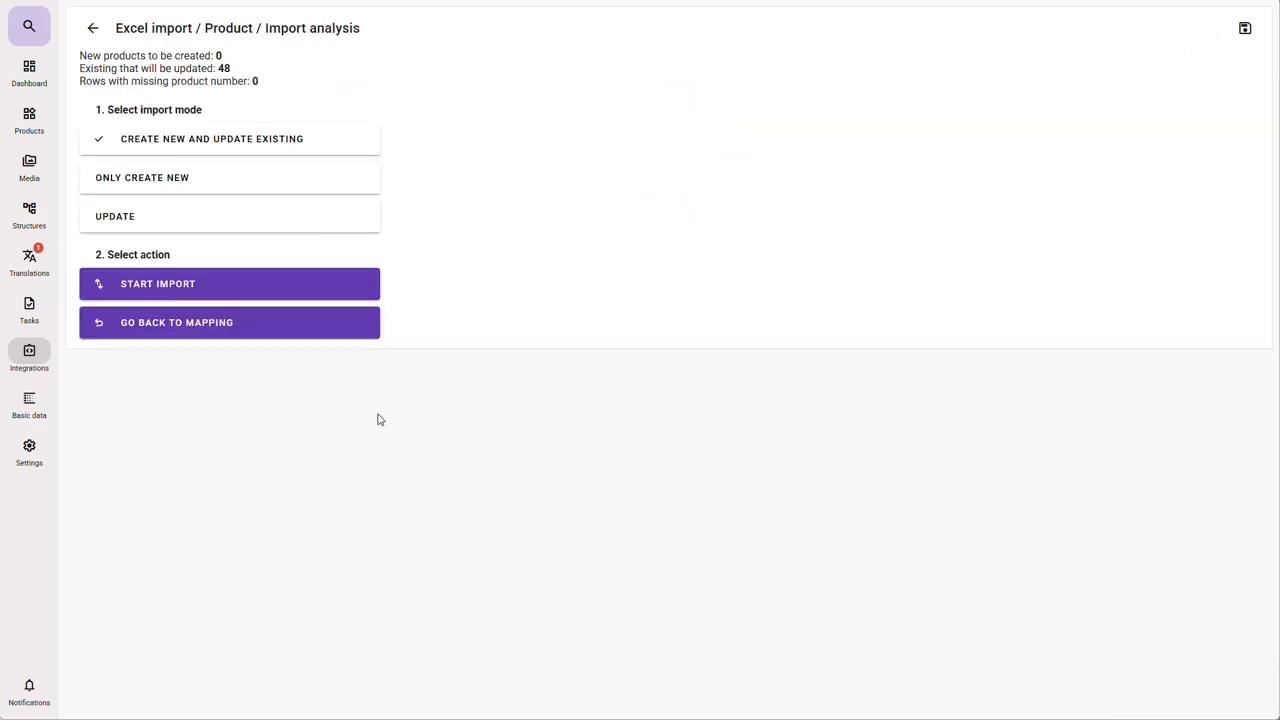
click(314, 226)
click(251, 280)
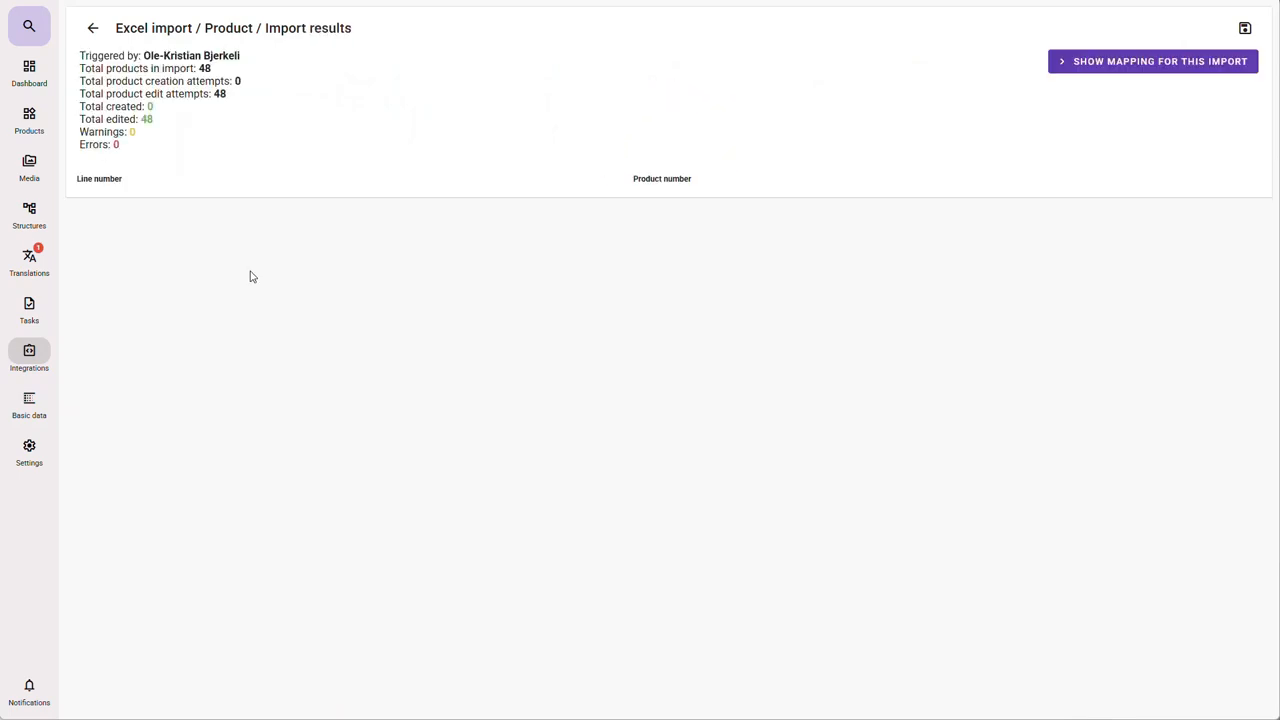
- Return to the dashboard and open the saved search Excel product update to view the imported product values
click(30, 70)
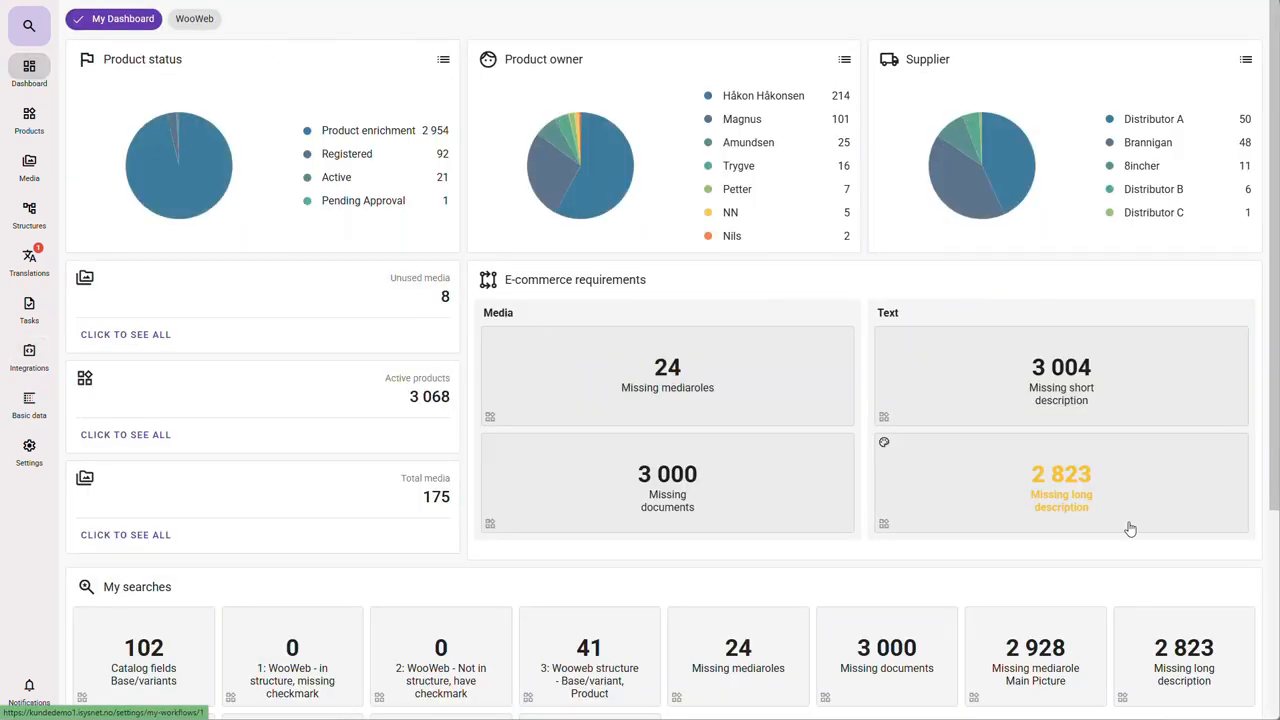
scroll(1143, 597, down, 2)
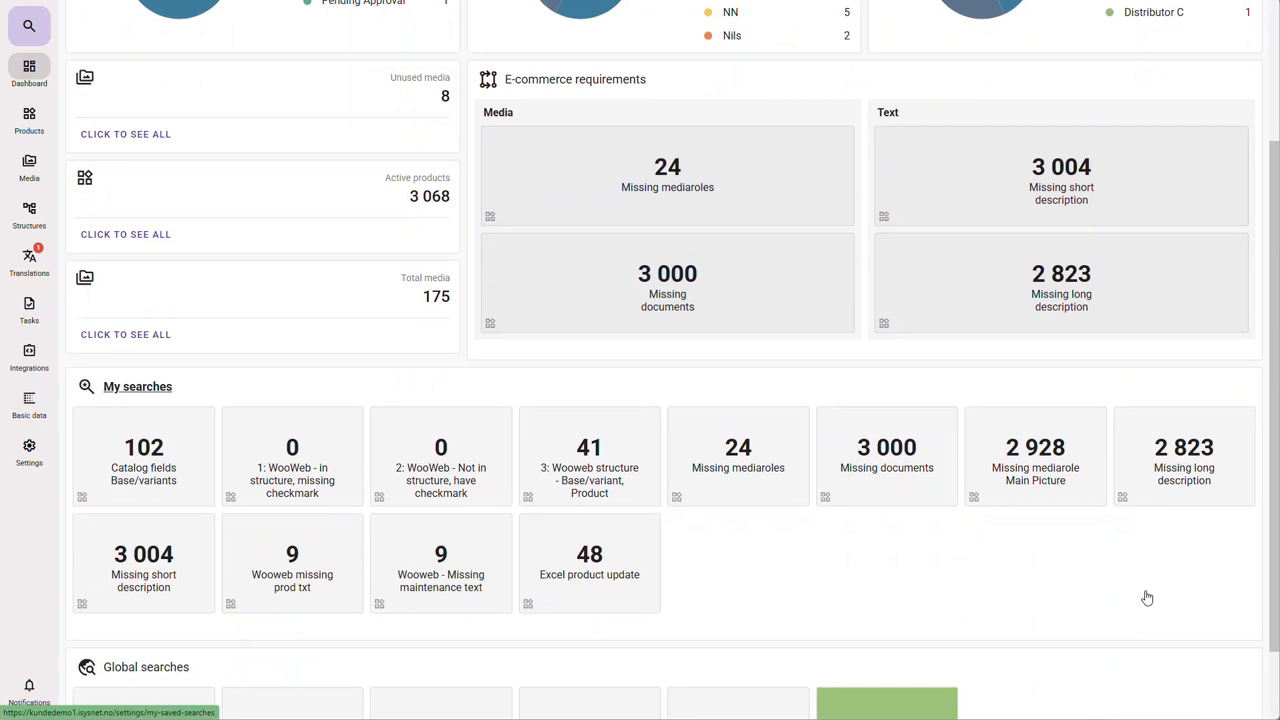
click(546, 573)
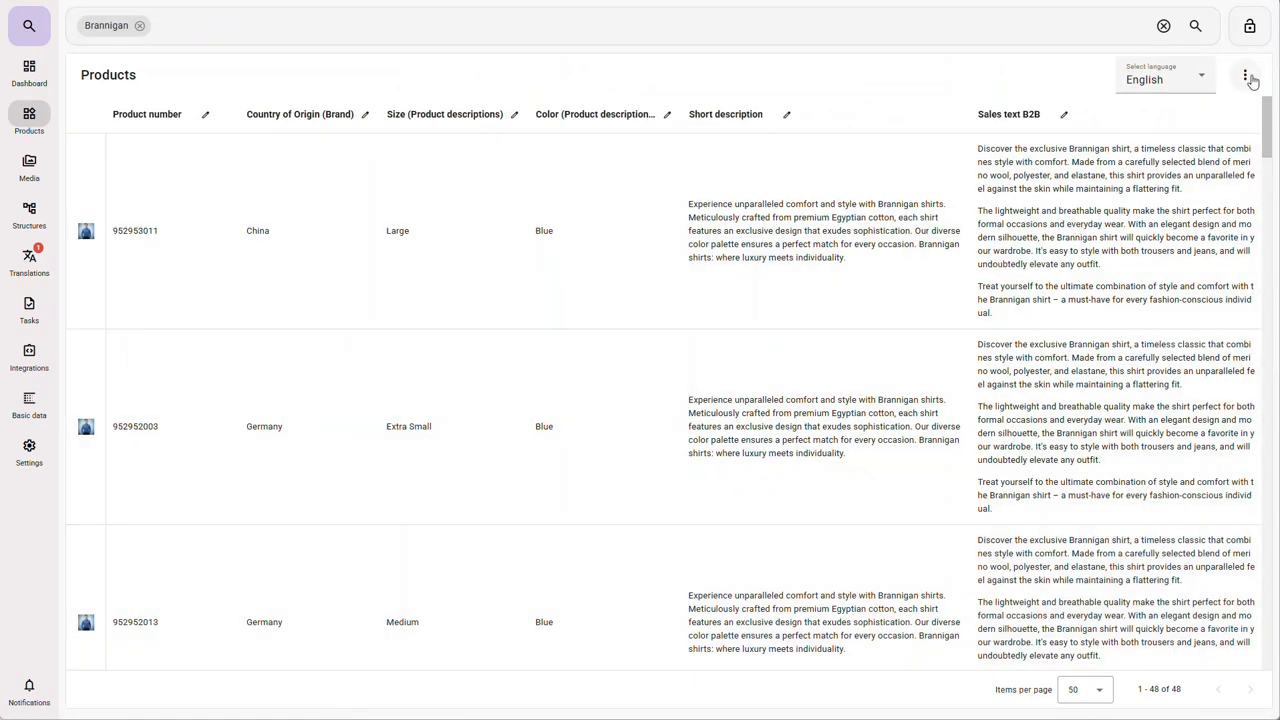
- Generate an Excel export of the listed products in English with base values, codes and units included
click(1247, 77)
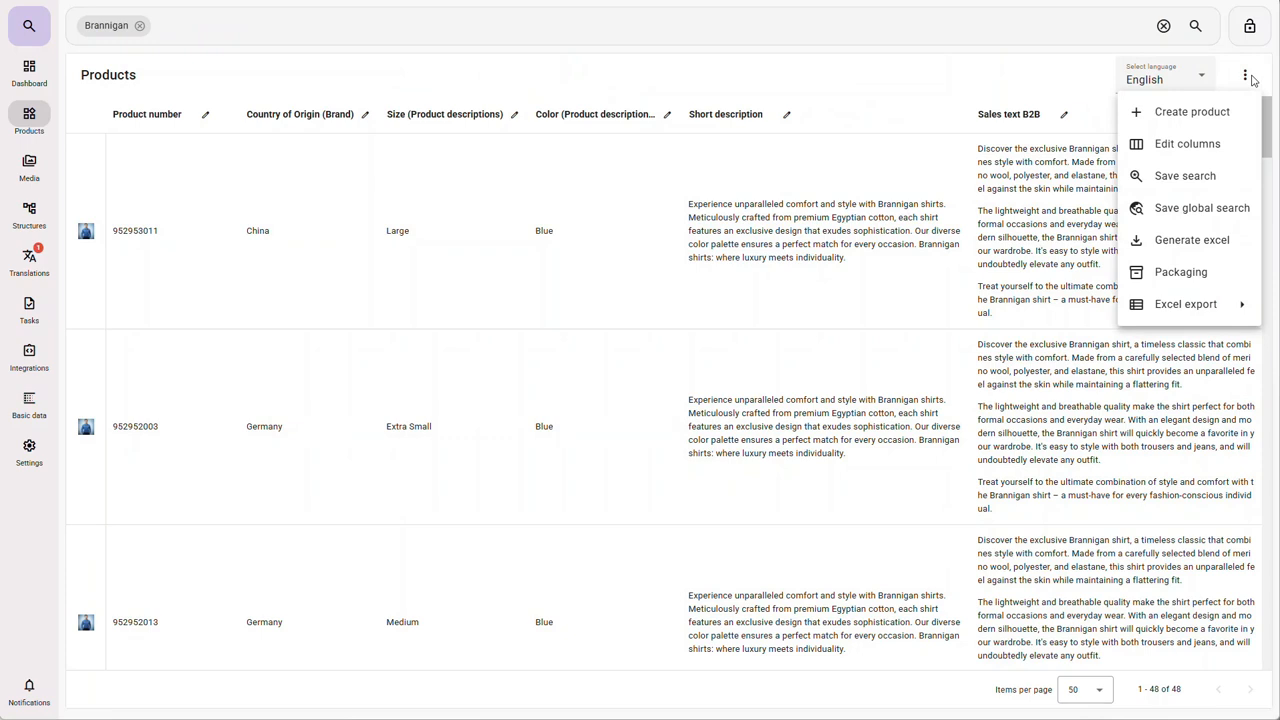
click(1190, 238)
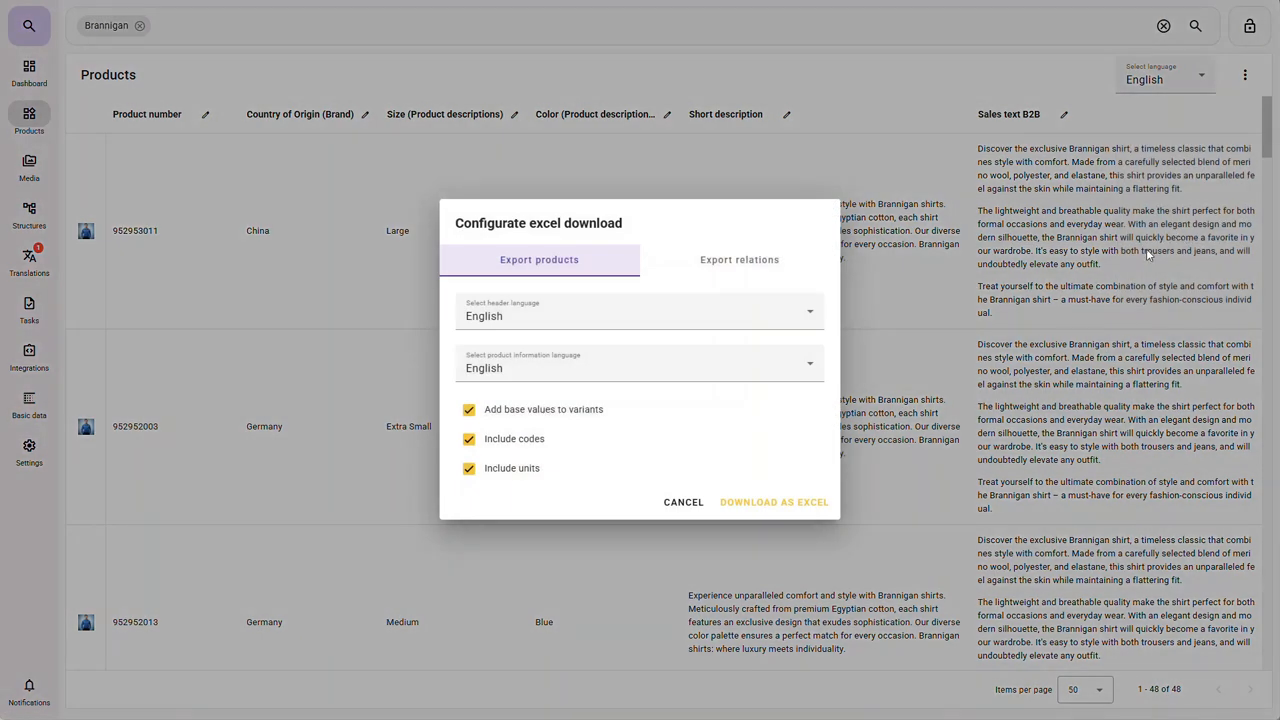
click(760, 508)
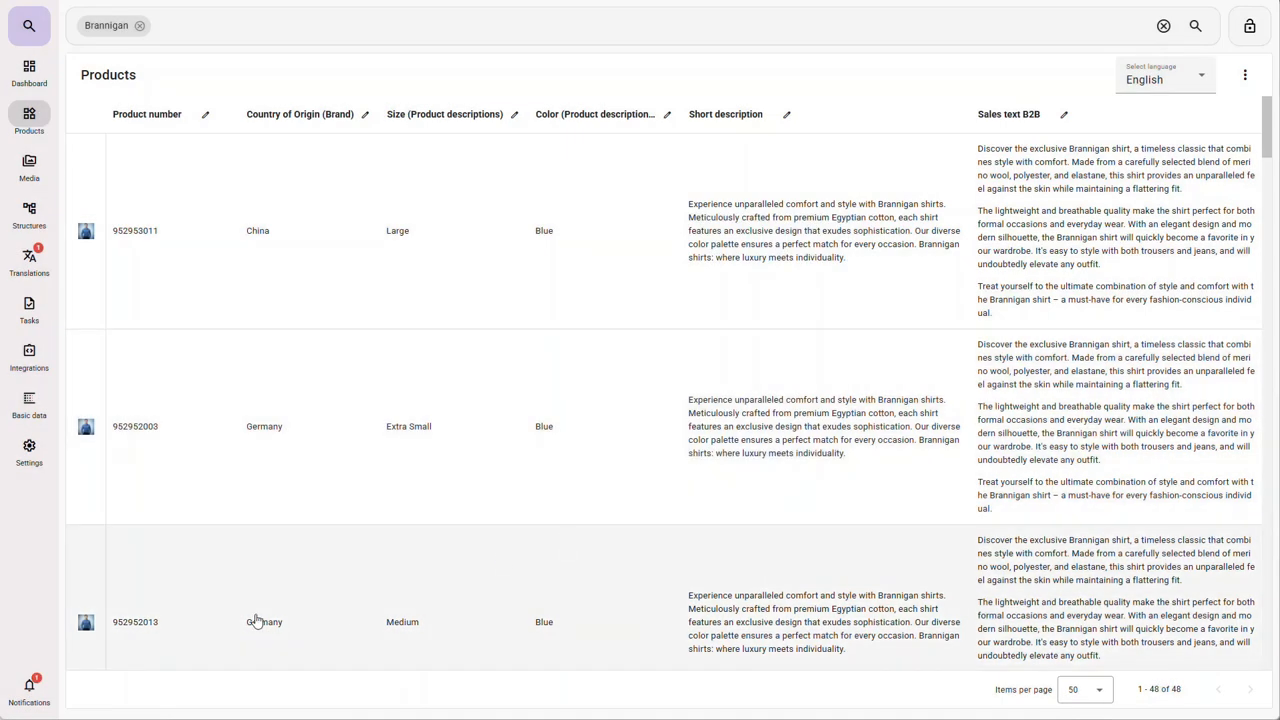
- Open the list of product exports from the notification, download the newest export and open the file
click(28, 688)
click(76, 292)
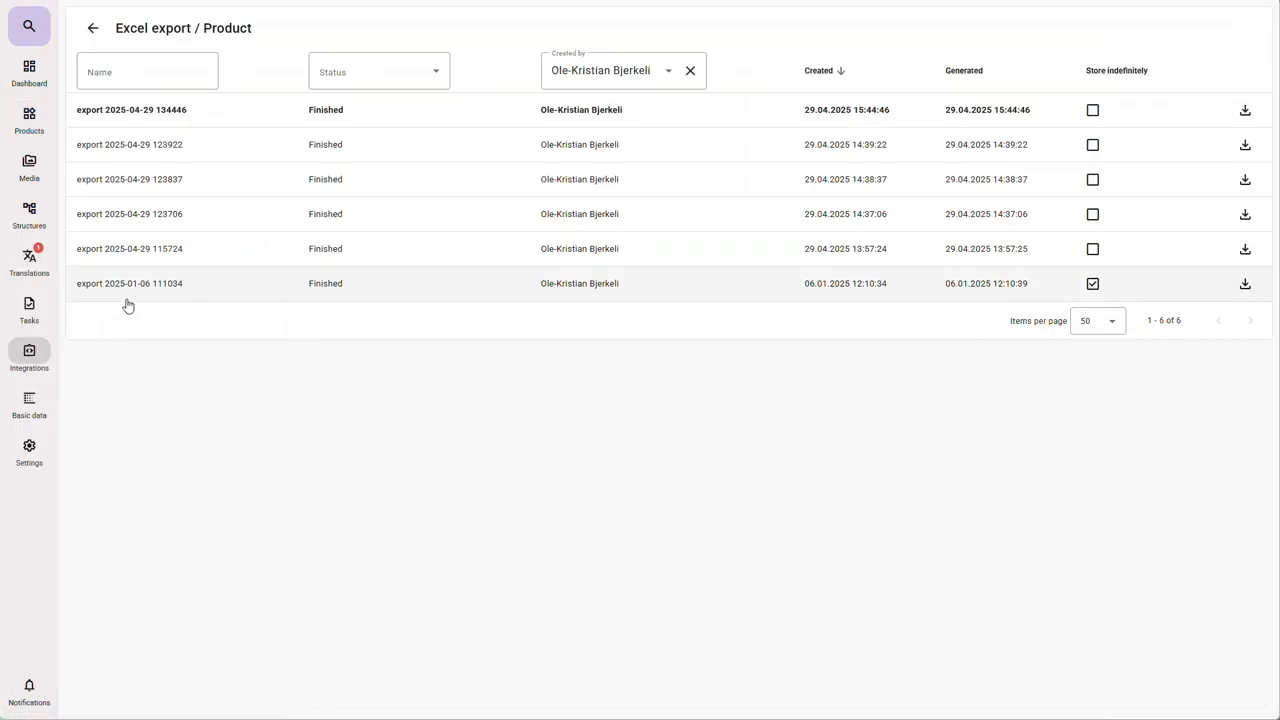
click(1257, 111)
click(1055, 2)
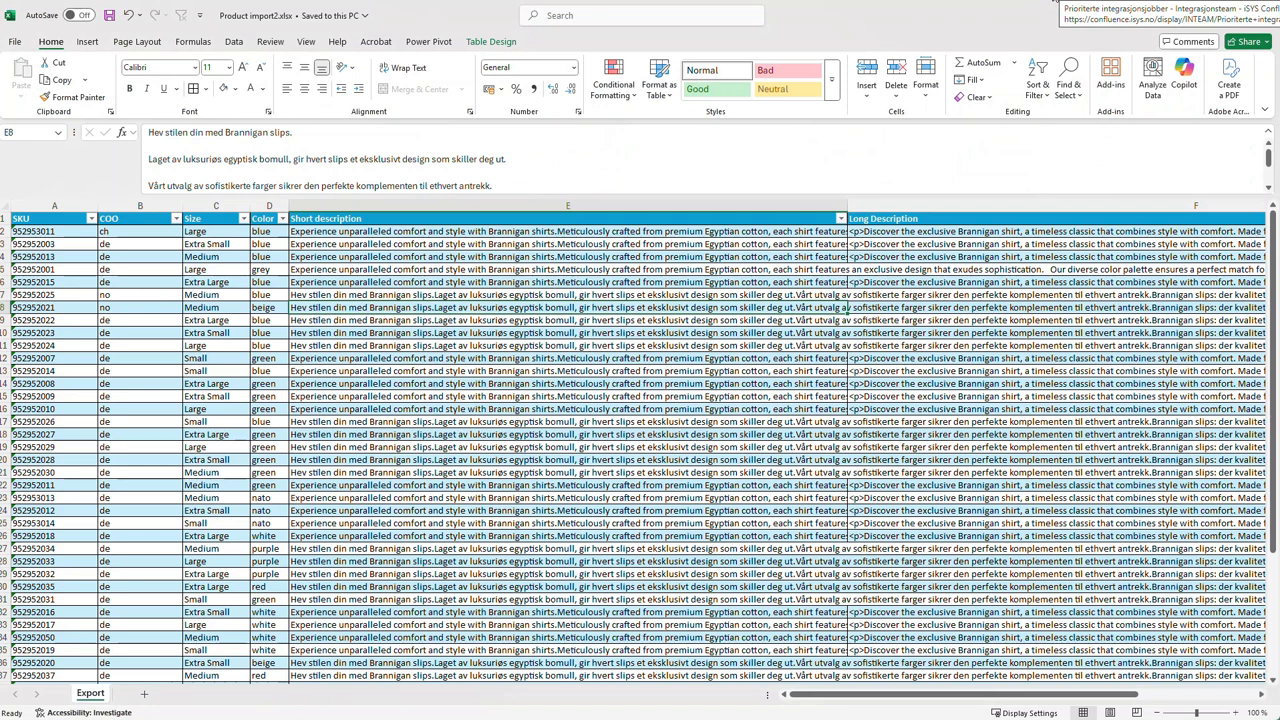